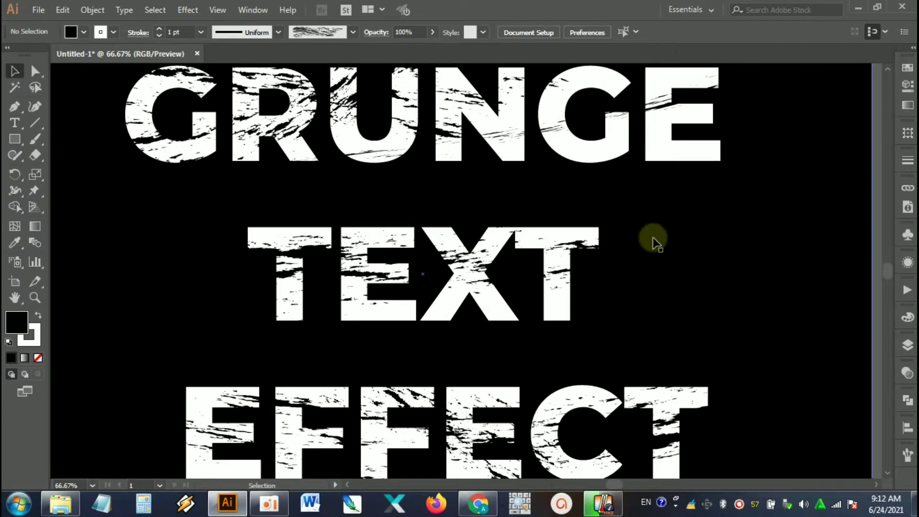
{"action": "scroll", "coordinate": [655, 243], "scroll_direction": "down", "scroll_amount": 2}
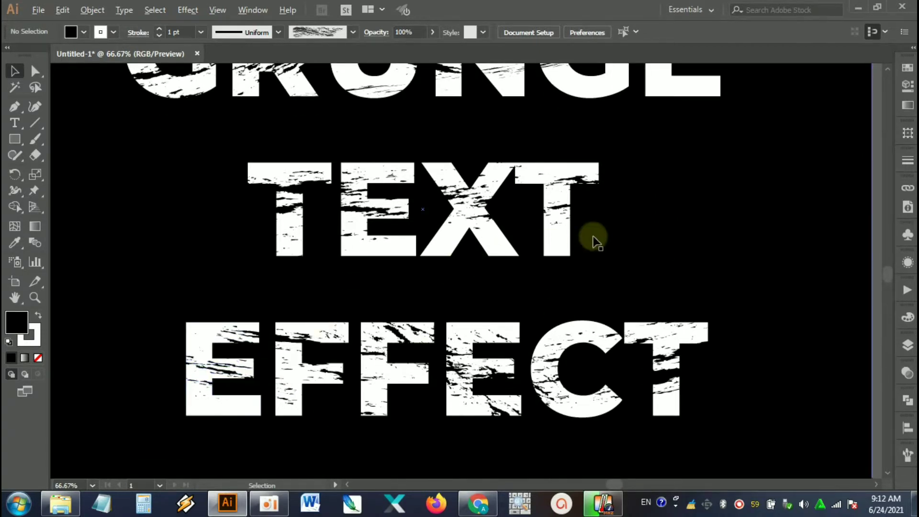
{"action": "scroll", "coordinate": [593, 240], "scroll_direction": "down", "scroll_amount": 1, "text": "alt"}
{"action": "left_click_drag", "start_coordinate": [638, 237], "coordinate": [613, 258]}
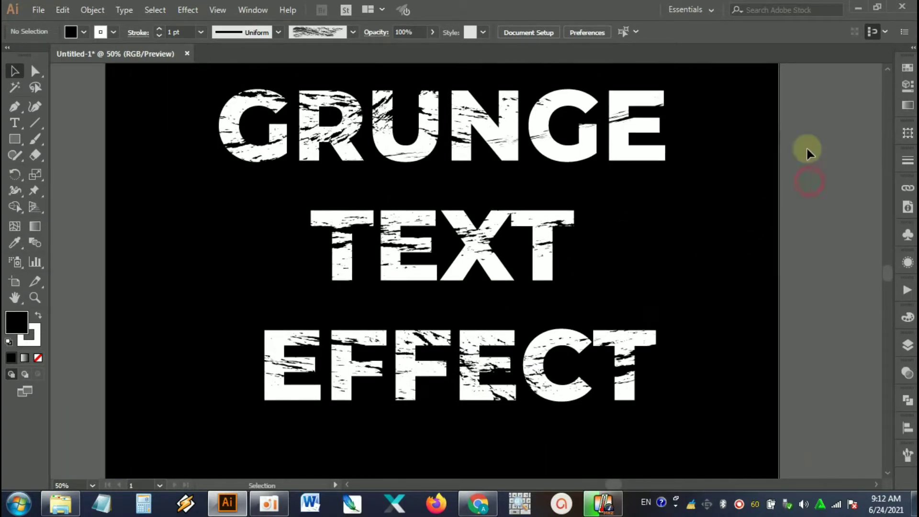
{"action": "left_click_drag", "start_coordinate": [807, 91], "coordinate": [643, 160]}
{"action": "left_click", "coordinate": [819, 139]}
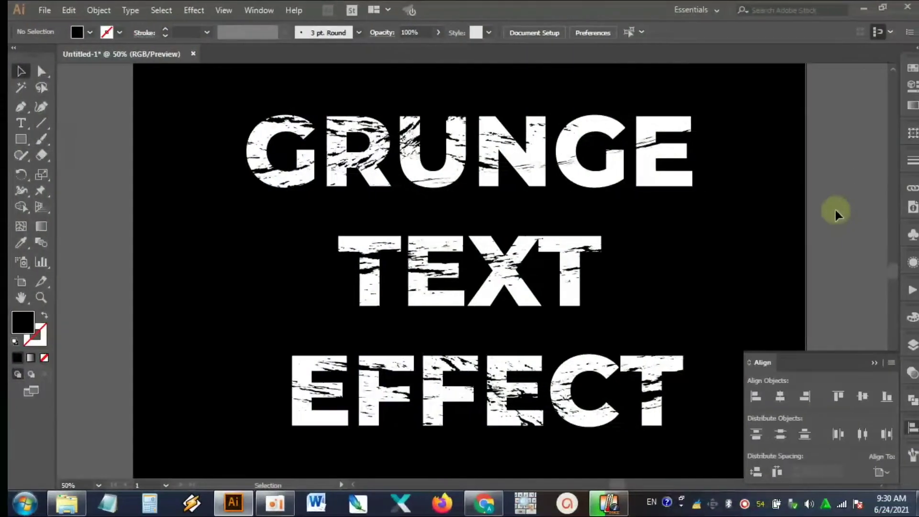
{"action": "left_click_drag", "start_coordinate": [734, 257], "coordinate": [720, 250]}
{"action": "left_click", "coordinate": [811, 211]}
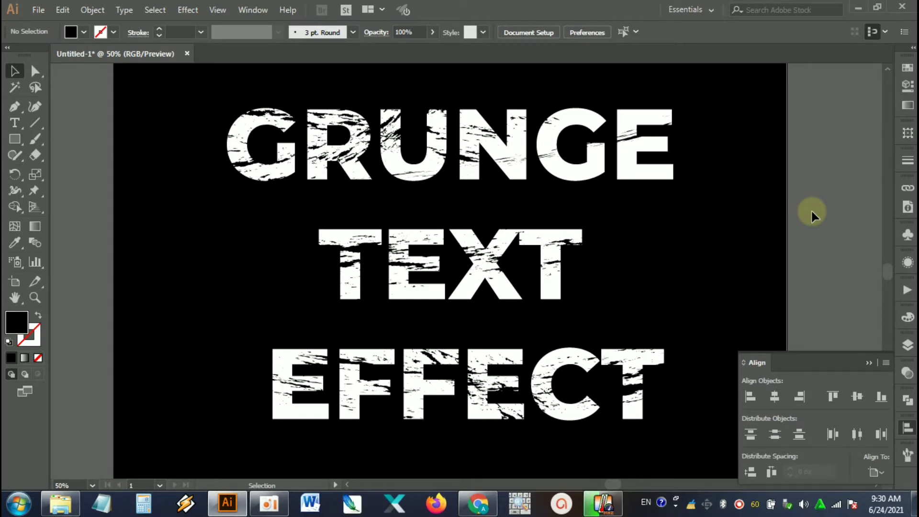
- Create a new 2000 x 2000 px RGB document with one artboard
{"action": "left_click", "coordinate": [38, 10]}
{"action": "left_click", "coordinate": [55, 25]}
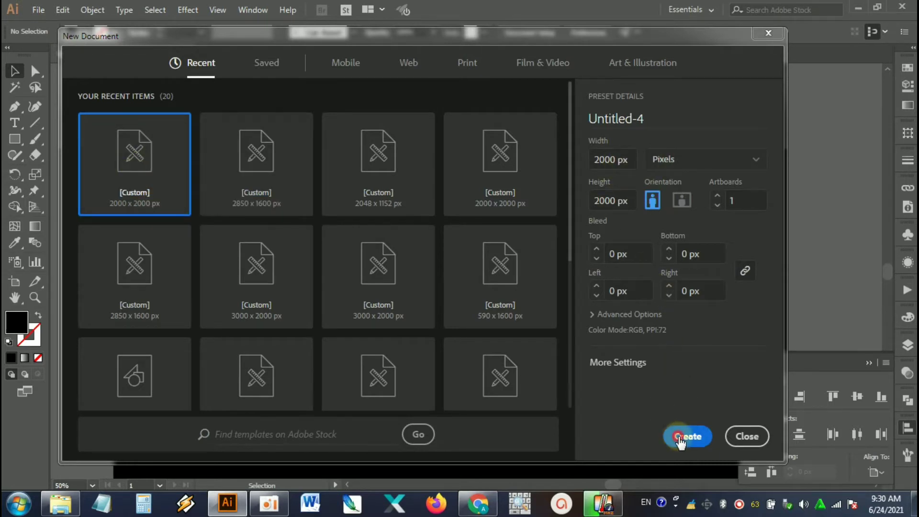
{"action": "left_click", "coordinate": [680, 439]}
{"action": "left_click_drag", "start_coordinate": [605, 314], "coordinate": [550, 297]}
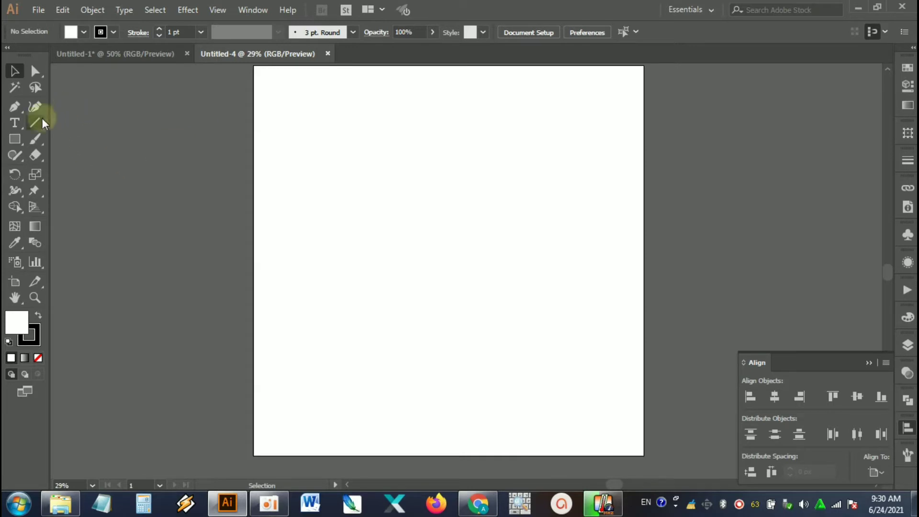
- Add black 72 pt point text reading GRUNGE TEXT EFFECT, with each word on its own line
{"action": "left_click", "coordinate": [15, 124]}
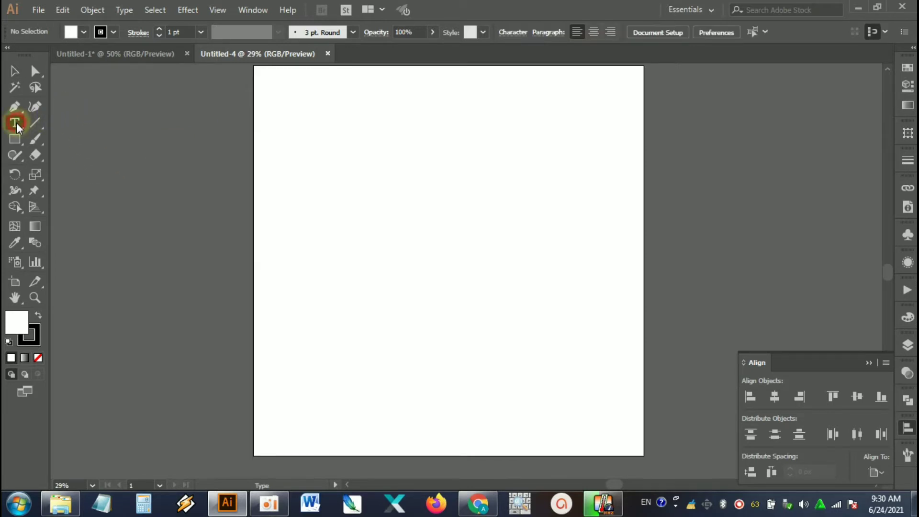
{"action": "left_click", "coordinate": [352, 192]}
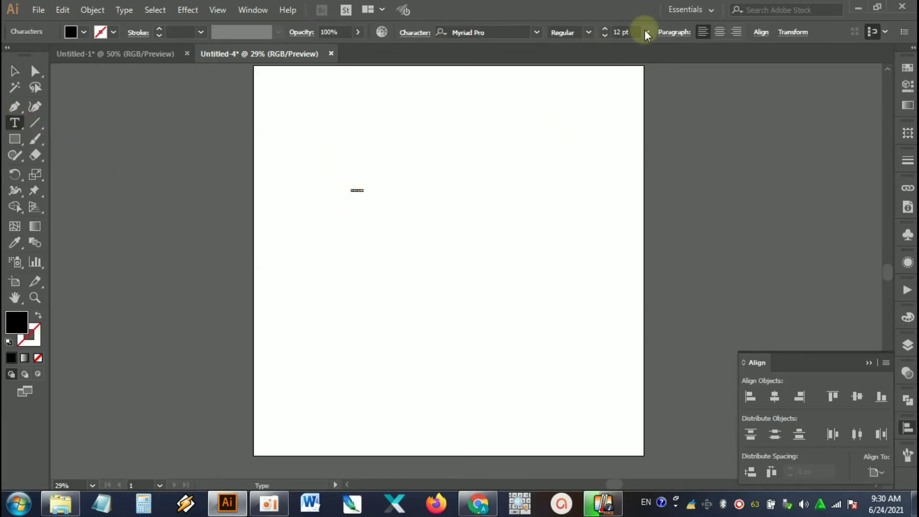
{"action": "left_click", "coordinate": [647, 32]}
{"action": "left_click", "coordinate": [655, 269]}
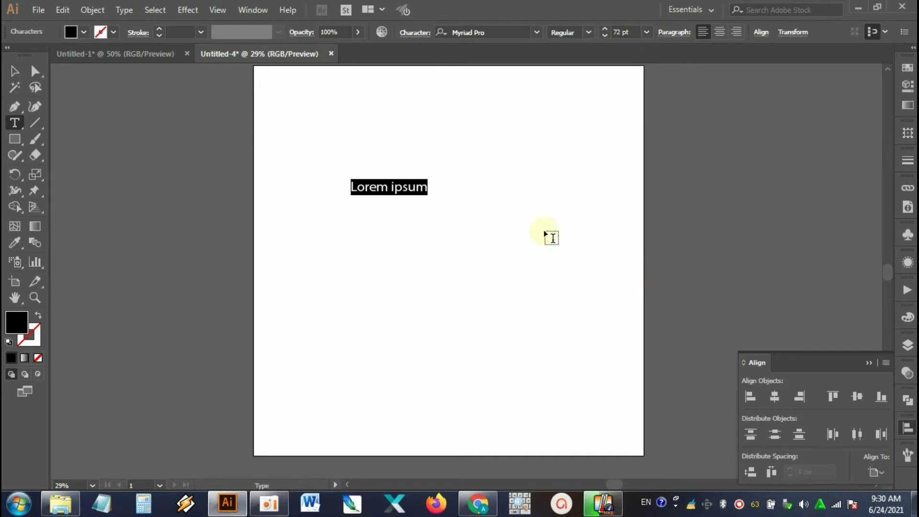
{"action": "type", "text": "GRU"}
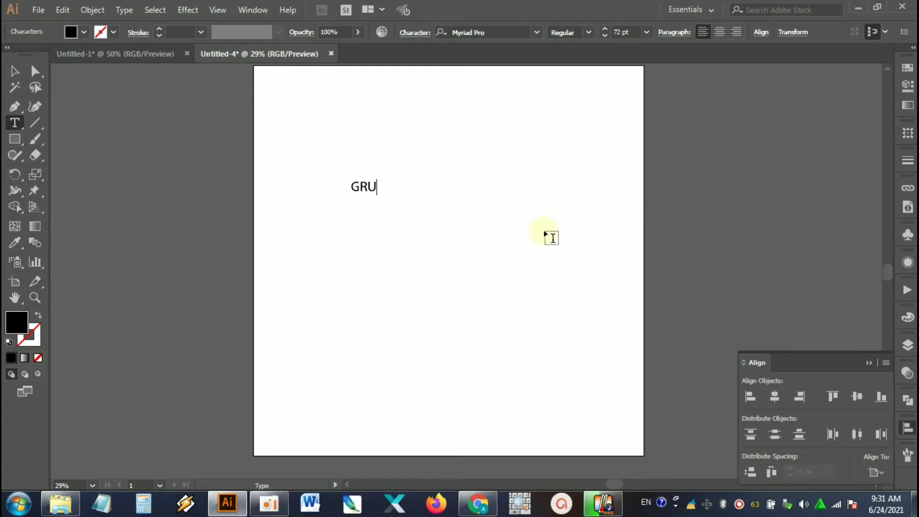
{"action": "type", "text": "NGE TEXT E"}
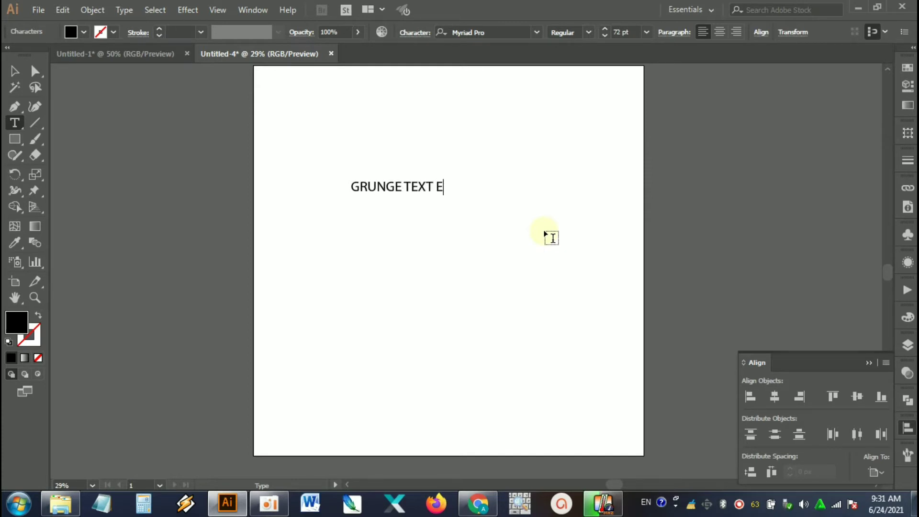
{"action": "type", "text": "FFECT"}
{"action": "key", "text": "Return"}
{"action": "left_click", "coordinate": [383, 201]}
{"action": "key", "text": "Return"}
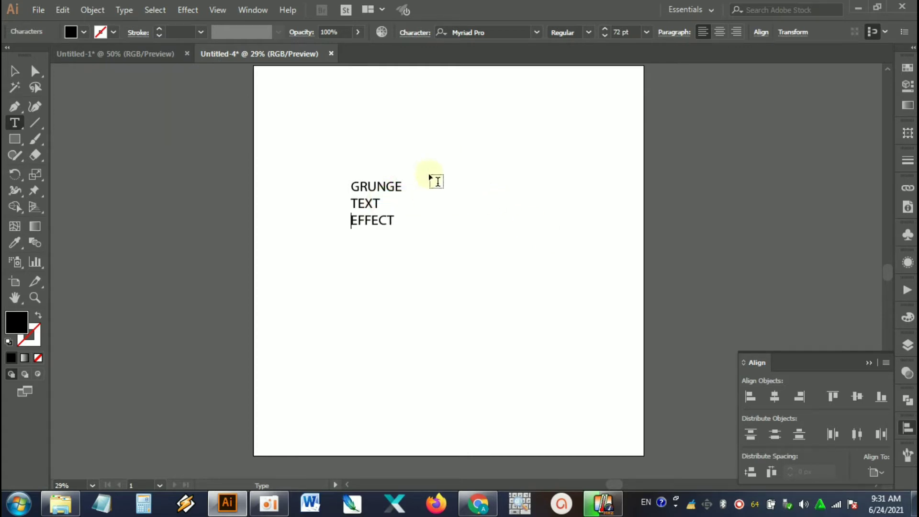
- Center the paragraph and scale the text object up to about 339 pt
{"action": "left_click", "coordinate": [15, 71]}
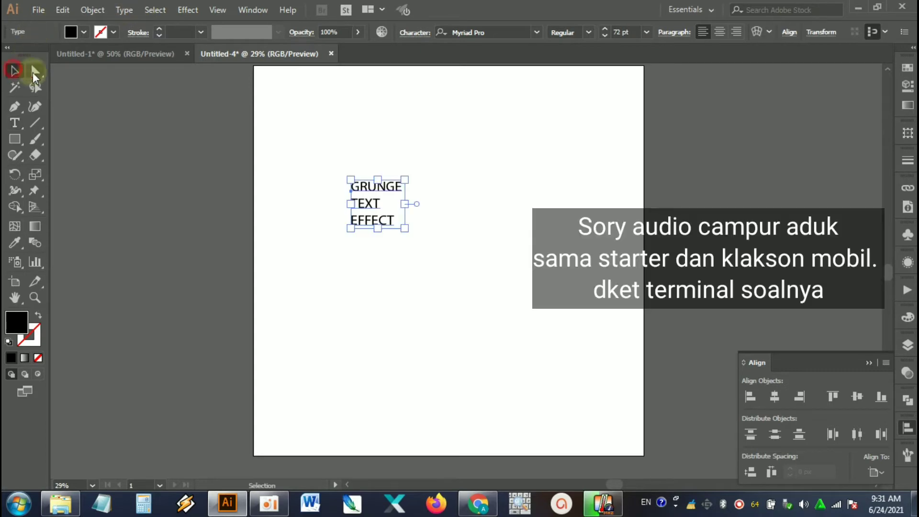
{"action": "left_click", "coordinate": [720, 32]}
{"action": "left_click_drag", "start_coordinate": [378, 204], "coordinate": [574, 210]}
{"action": "scroll", "coordinate": [504, 201], "scroll_direction": "up", "scroll_amount": 1}
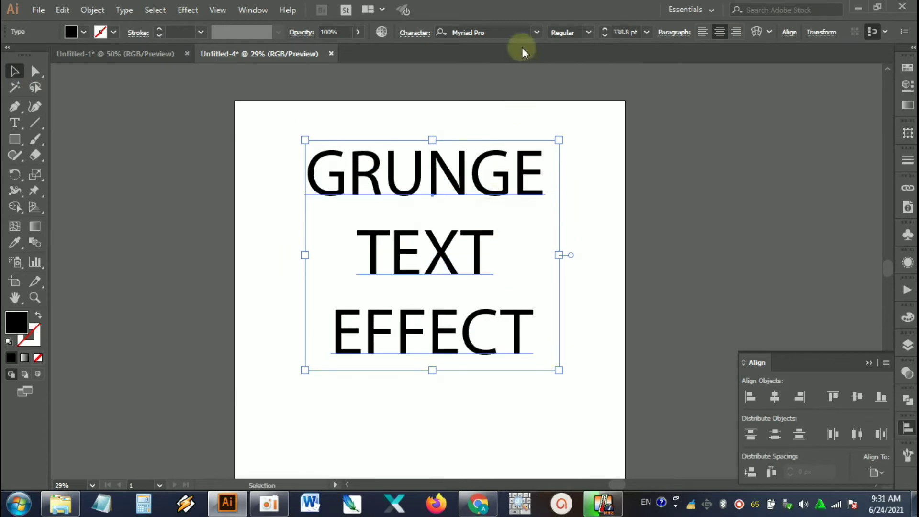
- Change the text's font to Montserrat ExtraBold
{"action": "left_click", "coordinate": [536, 36]}
{"action": "scroll", "coordinate": [577, 103], "scroll_direction": "up", "scroll_amount": 1}
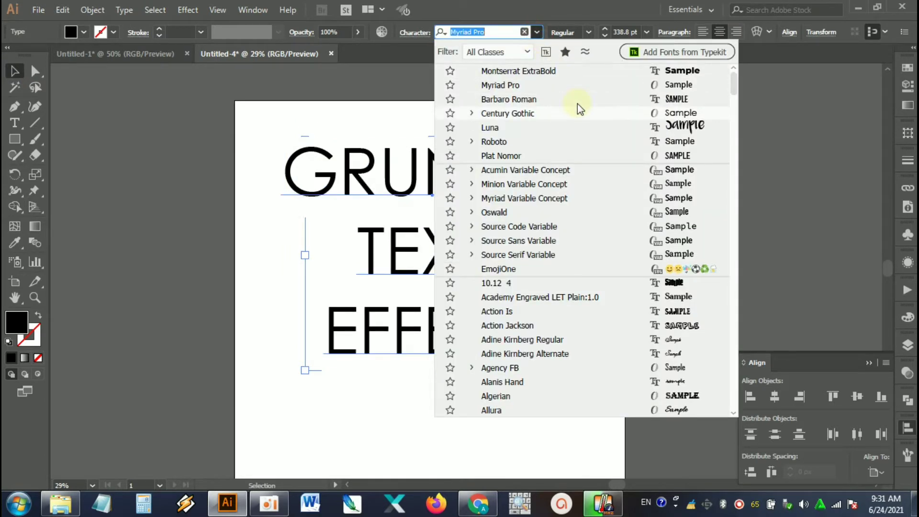
{"action": "left_click", "coordinate": [553, 70]}
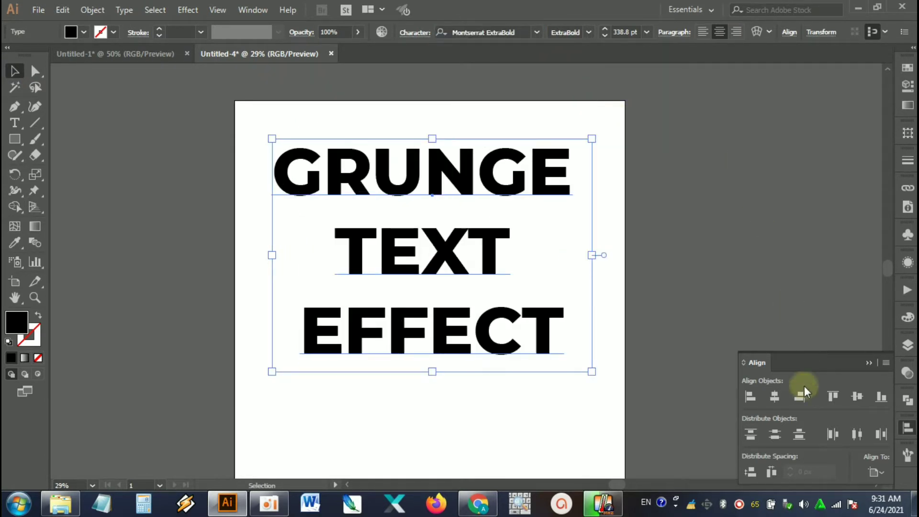
- Align the text to the horizontal and vertical center of the artboard
{"action": "left_click", "coordinate": [774, 397]}
{"action": "left_click", "coordinate": [855, 397]}
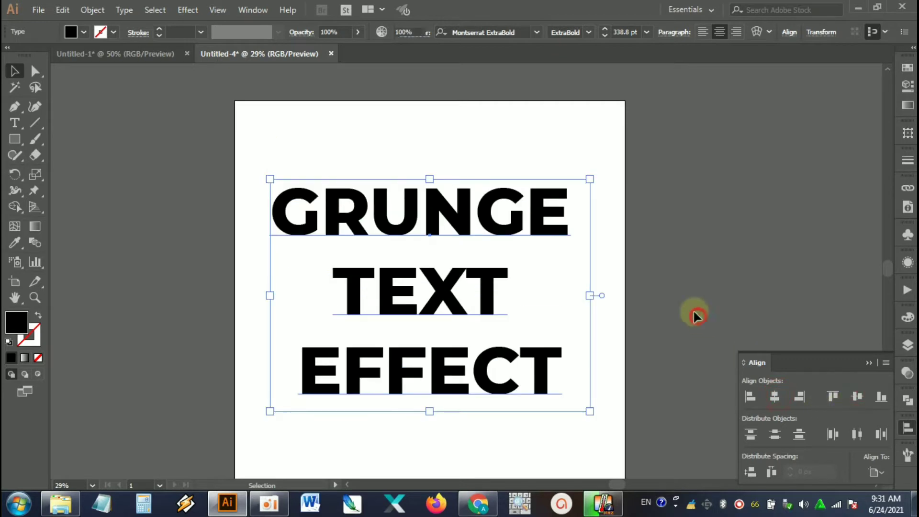
{"action": "left_click", "coordinate": [659, 266]}
{"action": "scroll", "coordinate": [660, 266], "scroll_direction": "down", "scroll_amount": 1}
{"action": "left_click_drag", "start_coordinate": [608, 157], "coordinate": [503, 250]}
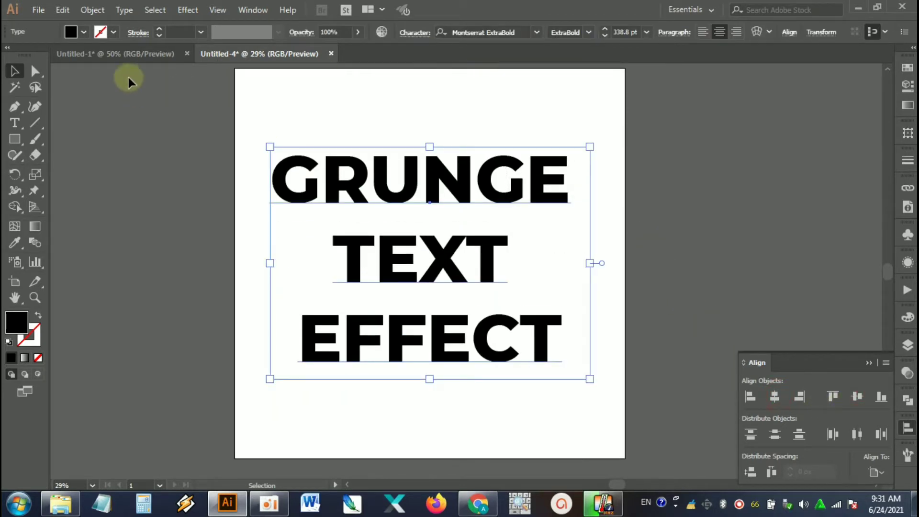
- Convert the GRUNGE TEXT EFFECT text to outlines and deselect it
{"action": "left_click", "coordinate": [124, 10]}
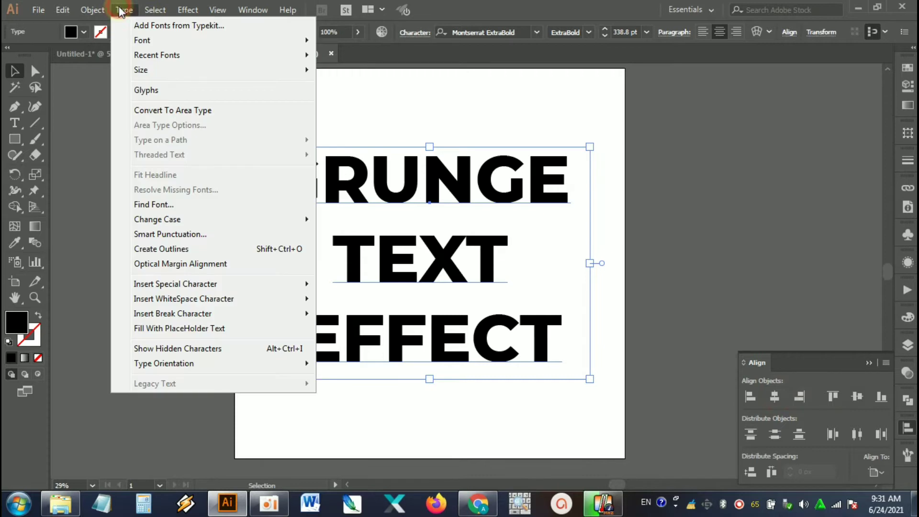
{"action": "left_click", "coordinate": [178, 248]}
{"action": "left_click", "coordinate": [178, 222]}
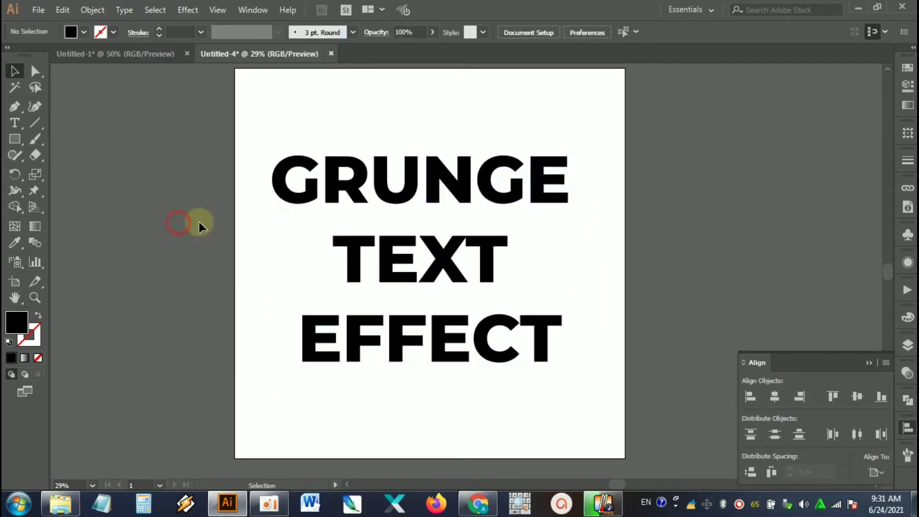
{"action": "left_click", "coordinate": [325, 187]}
{"action": "left_click", "coordinate": [162, 187]}
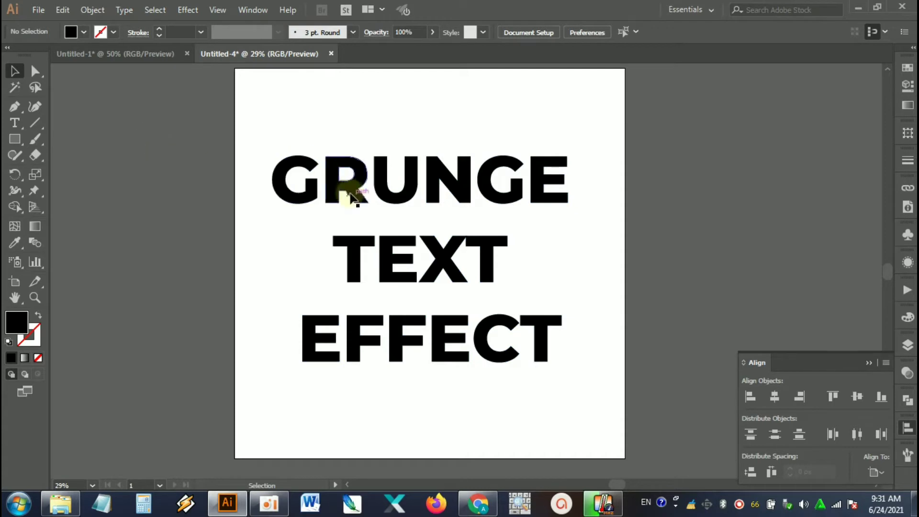
- Open the Artistic_ChalkCharcoalPencil brush library beside the artboard and choose its first brush, the wide scratchy one
{"action": "left_click", "coordinate": [252, 10]}
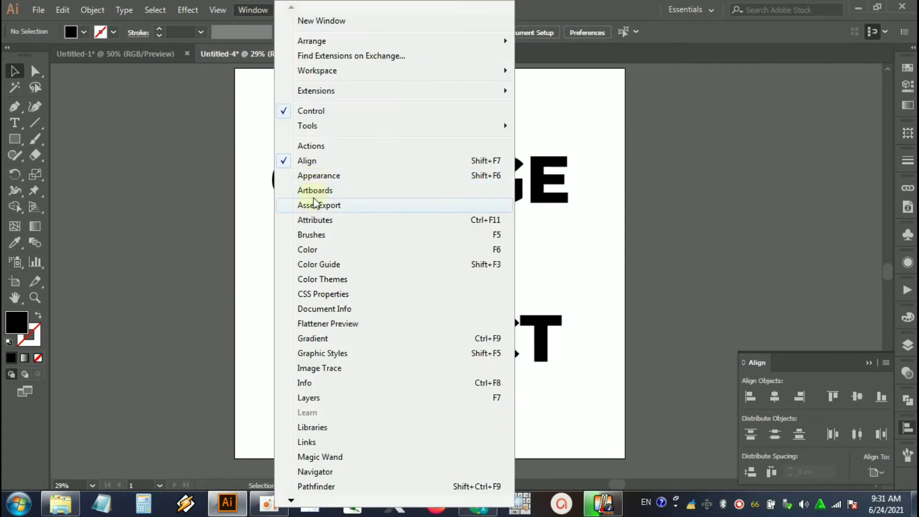
{"action": "left_click", "coordinate": [308, 236]}
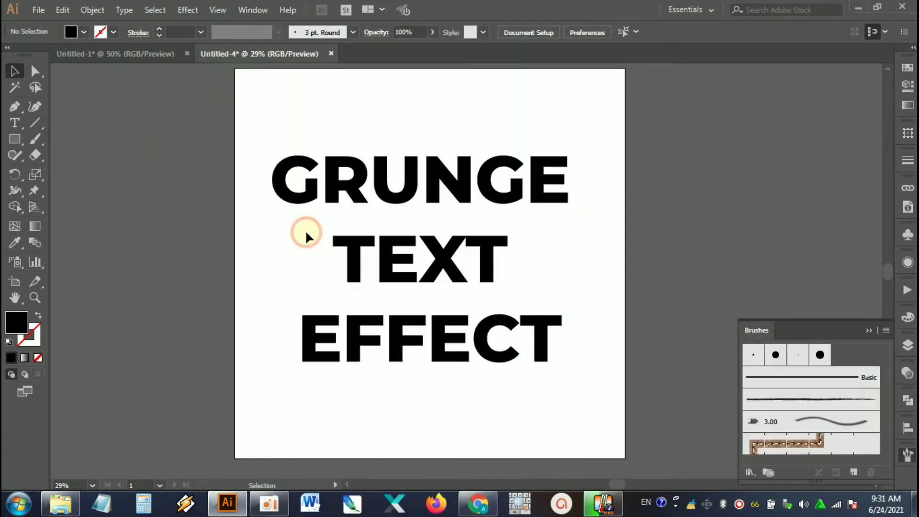
{"action": "left_click", "coordinate": [885, 331]}
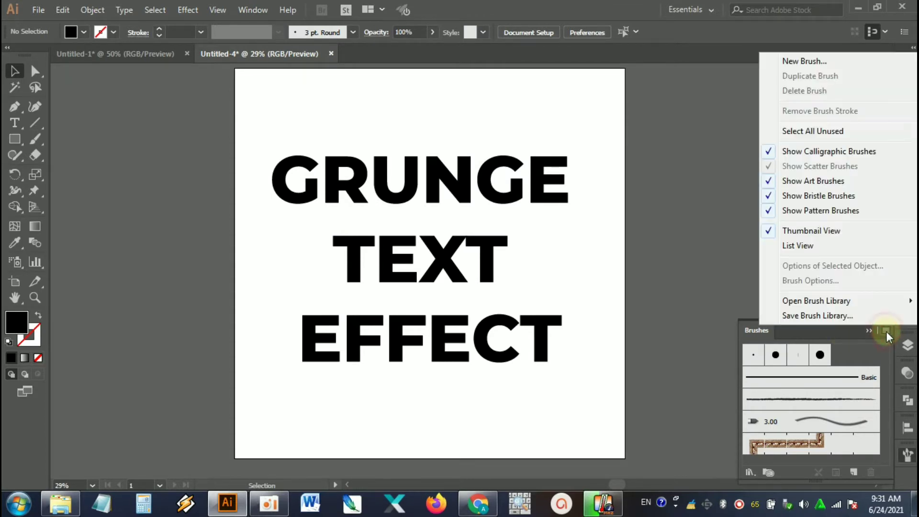
{"action": "left_click", "coordinate": [871, 302]}
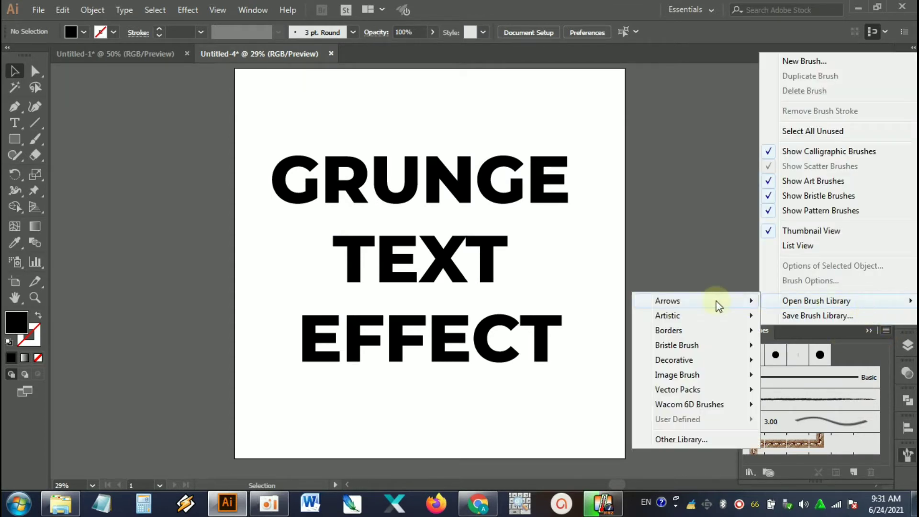
{"action": "mouse_move", "coordinate": [711, 316]}
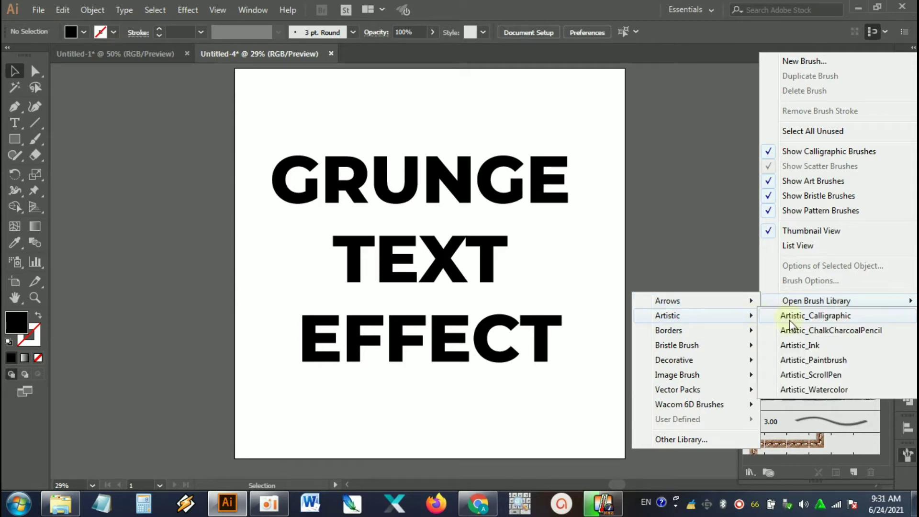
{"action": "left_click", "coordinate": [831, 331]}
{"action": "left_click_drag", "start_coordinate": [607, 174], "coordinate": [737, 121]}
{"action": "left_click", "coordinate": [730, 158]}
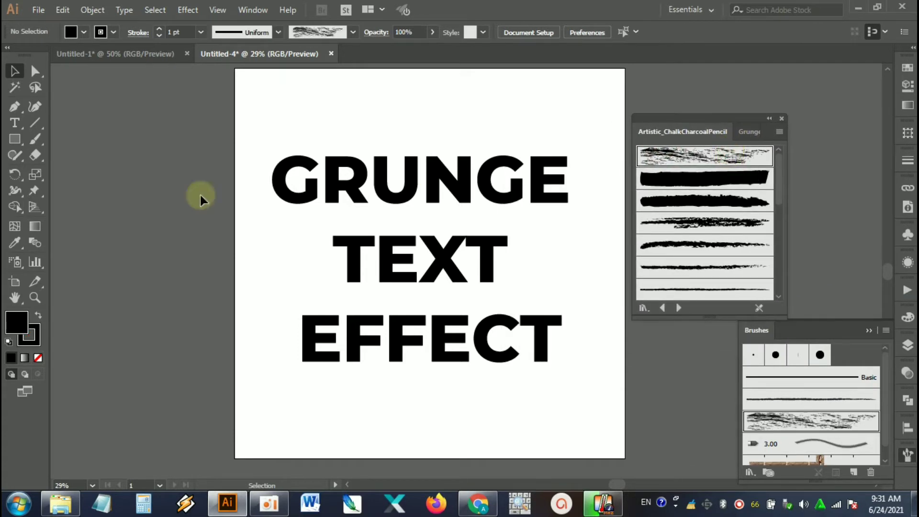
- With no fill and a white stroke, paint a horizontal Paintbrush stroke across the word GRUNGE
{"action": "left_click", "coordinate": [38, 358]}
{"action": "left_click", "coordinate": [36, 327]}
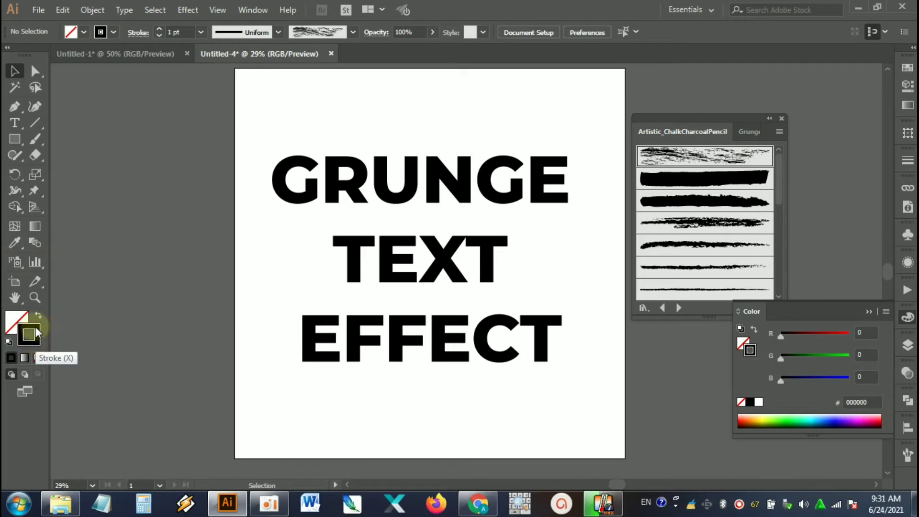
{"action": "left_click", "coordinate": [35, 140]}
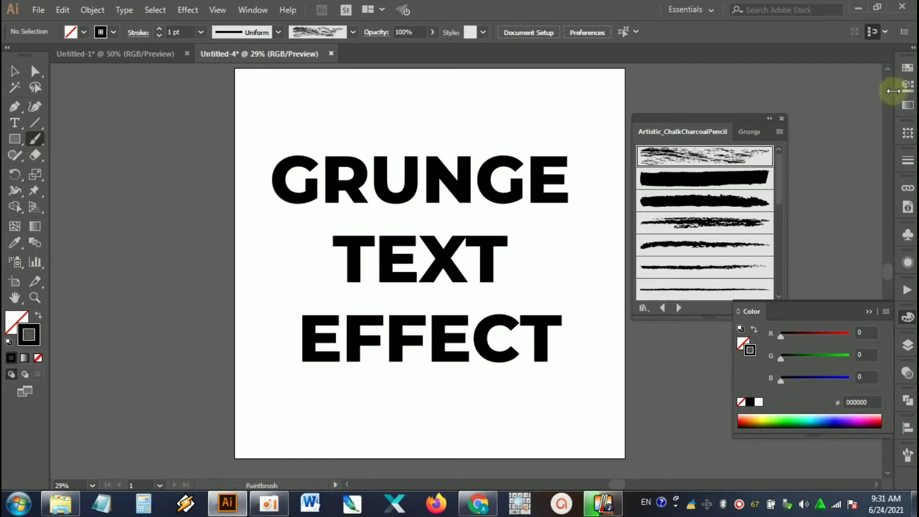
{"action": "left_click", "coordinate": [907, 68]}
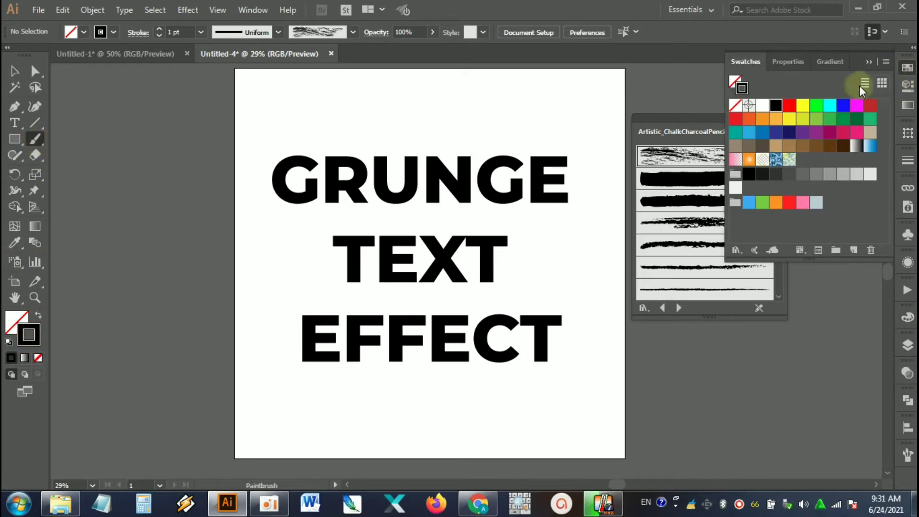
{"action": "left_click", "coordinate": [762, 104]}
{"action": "key", "text": "Caps_Lock"}
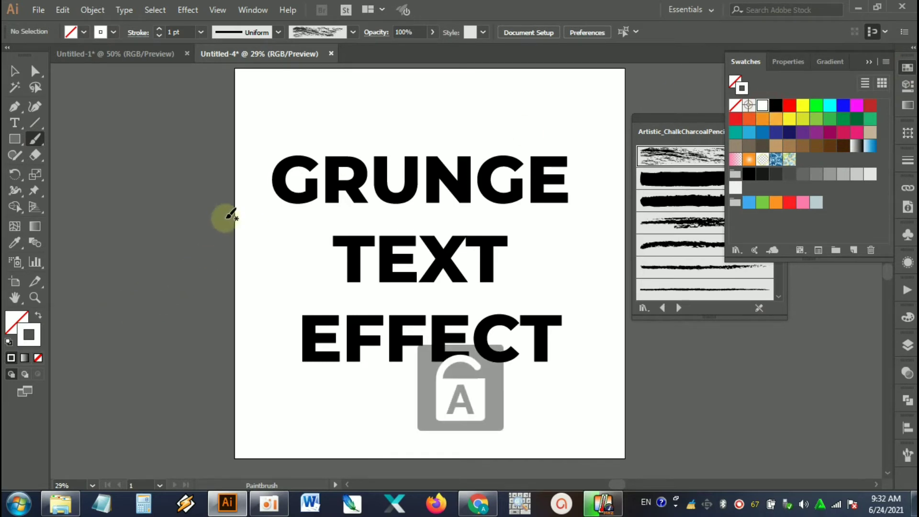
{"action": "left_click_drag", "start_coordinate": [216, 181], "coordinate": [568, 175]}
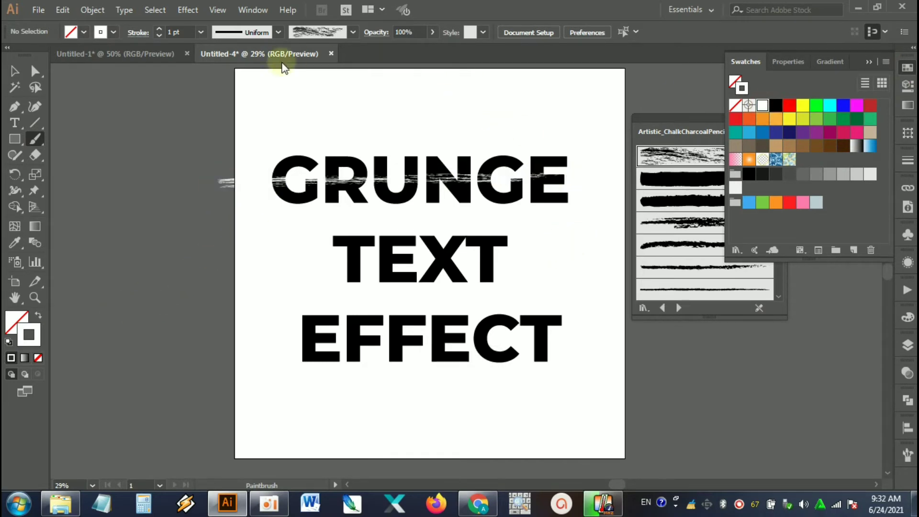
- Set the stroke weight to 3 pt and paint white brush strokes across the words TEXT and EFFECT
{"action": "left_click", "coordinate": [201, 32]}
{"action": "left_click", "coordinate": [217, 120]}
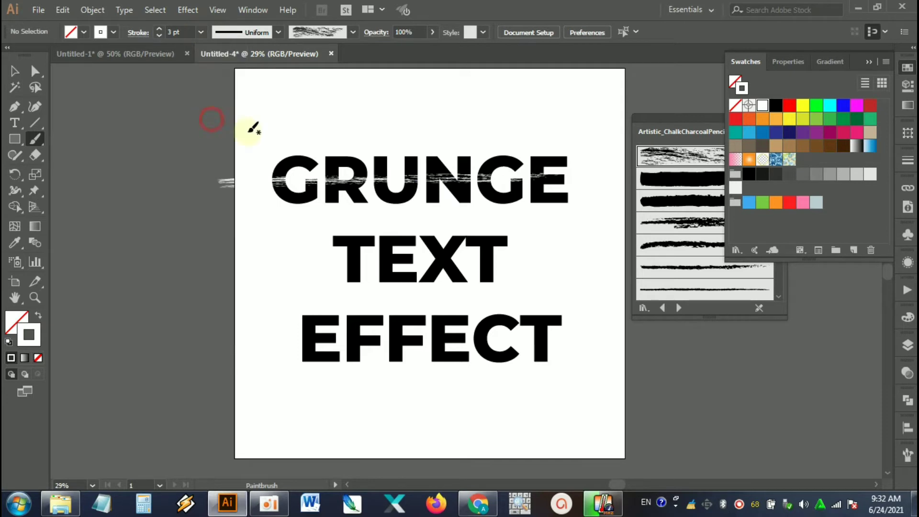
{"action": "left_click_drag", "start_coordinate": [297, 238], "coordinate": [531, 252]}
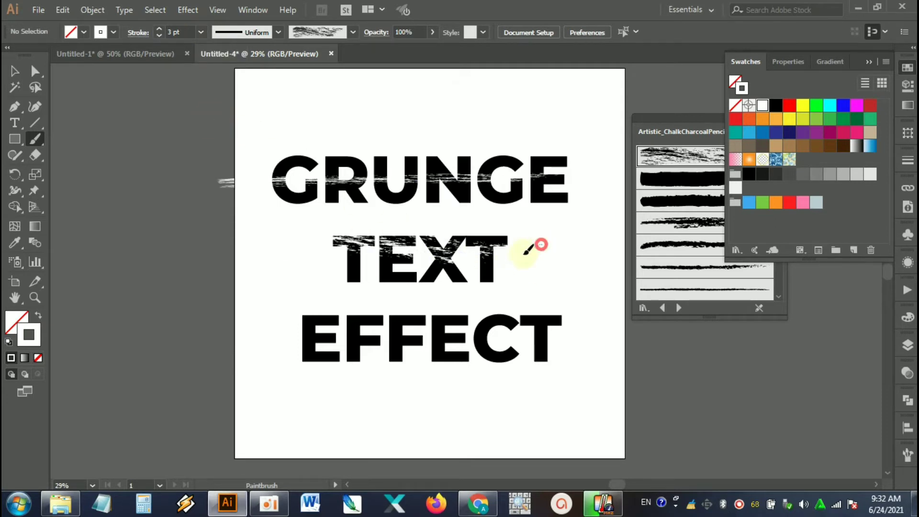
{"action": "left_click_drag", "start_coordinate": [587, 319], "coordinate": [301, 349]}
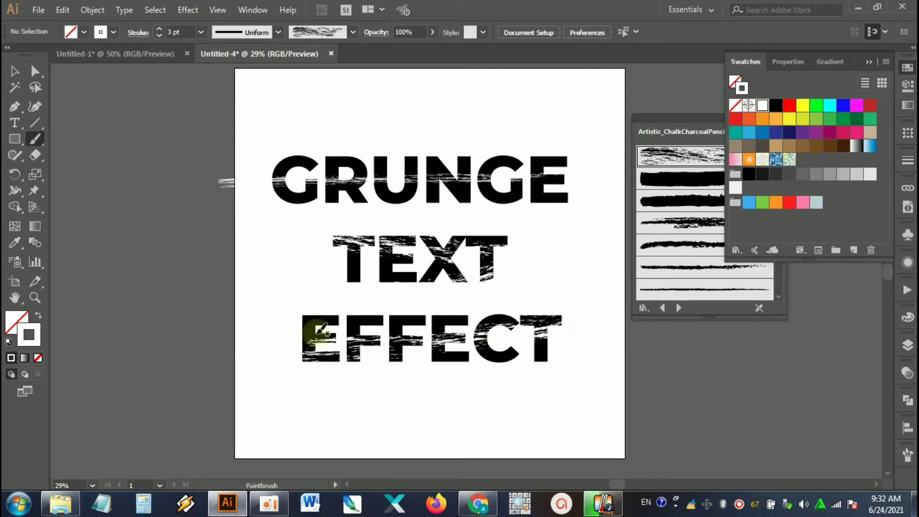
- Paint additional white charcoal brush strokes diagonally across the words EFFECT and GRUNGE
{"action": "mouse_move", "coordinate": [297, 305]}
{"action": "left_mouse_down"}
{"action": "mouse_move", "coordinate": [500, 348]}
{"action": "mouse_move", "coordinate": [564, 339]}
{"action": "left_mouse_up"}
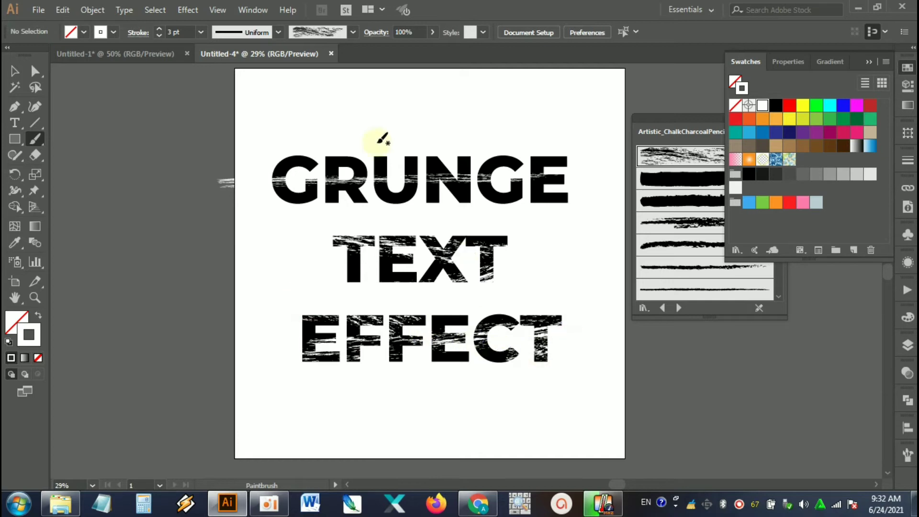
{"action": "mouse_move", "coordinate": [294, 143]}
{"action": "left_mouse_down"}
{"action": "mouse_move", "coordinate": [388, 165]}
{"action": "mouse_move", "coordinate": [585, 157]}
{"action": "mouse_move", "coordinate": [568, 178]}
{"action": "mouse_move", "coordinate": [438, 198]}
{"action": "left_mouse_up"}
- Select all the white brush strokes without the outlined text and expand their appearance into filled shapes
{"action": "left_click", "coordinate": [14, 71]}
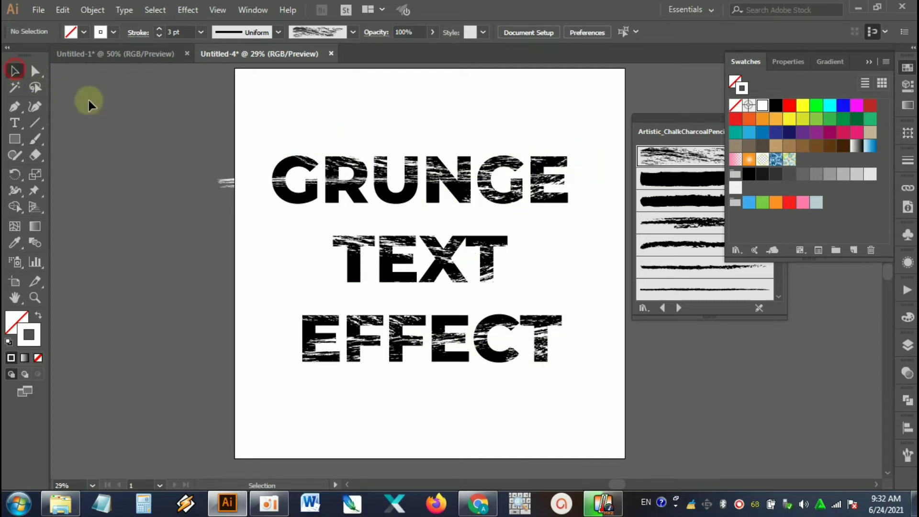
{"action": "mouse_move", "coordinate": [199, 96]}
{"action": "left_mouse_down"}
{"action": "mouse_move", "coordinate": [560, 378]}
{"action": "mouse_move", "coordinate": [578, 421]}
{"action": "left_mouse_up"}
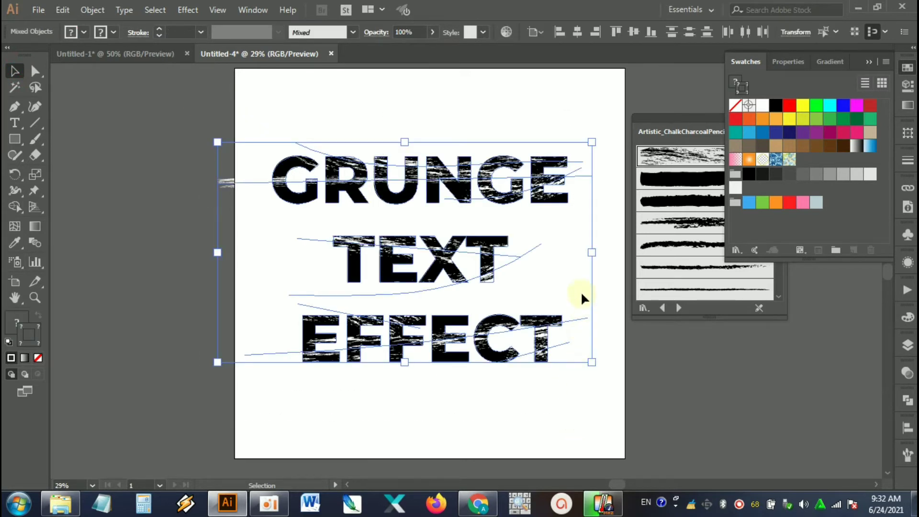
{"action": "key", "text": "ctrl+plus"}
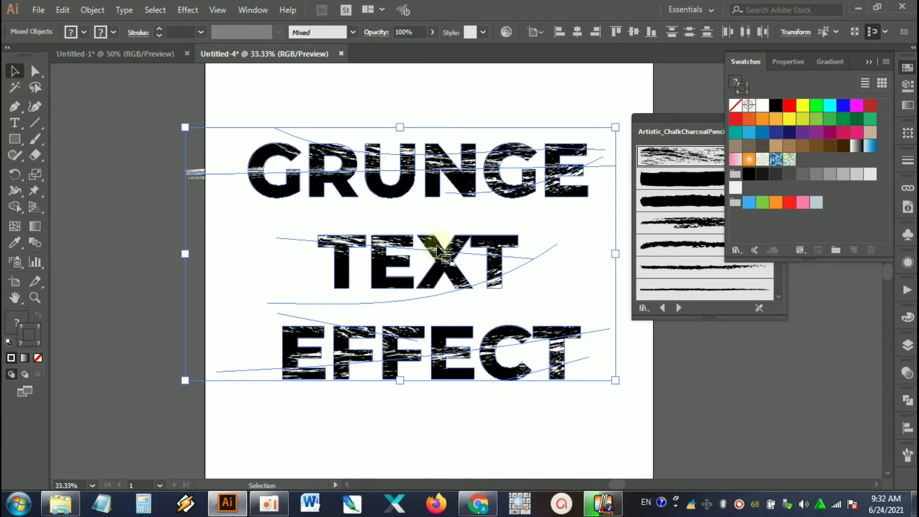
{"action": "left_click", "coordinate": [347, 277], "text": "shift"}
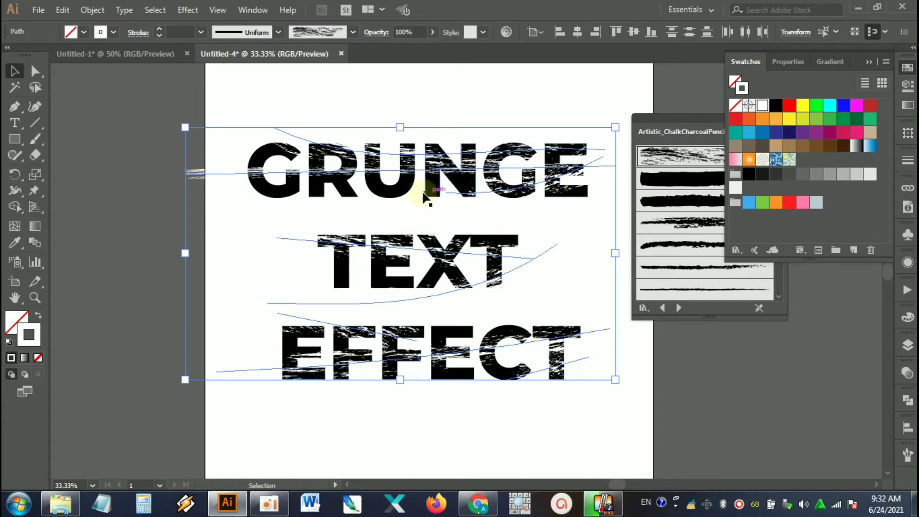
{"action": "left_click", "coordinate": [91, 11]}
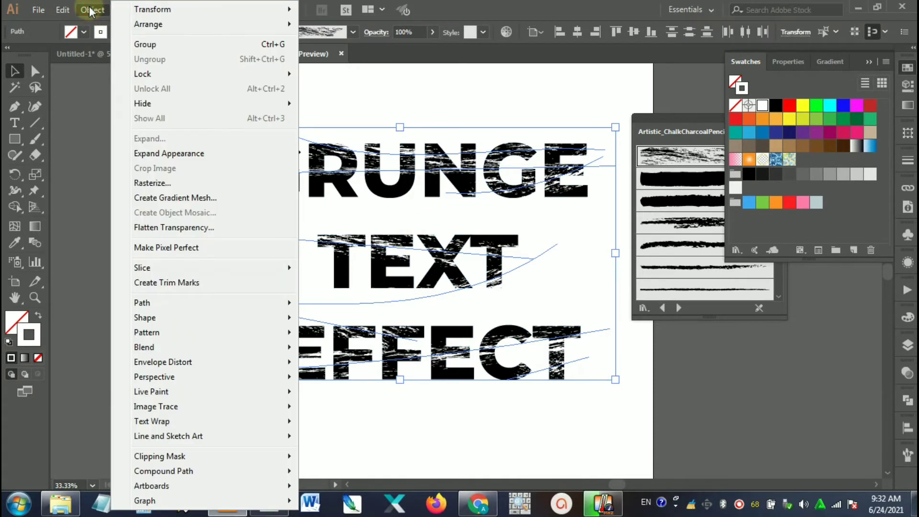
{"action": "left_click", "coordinate": [181, 154]}
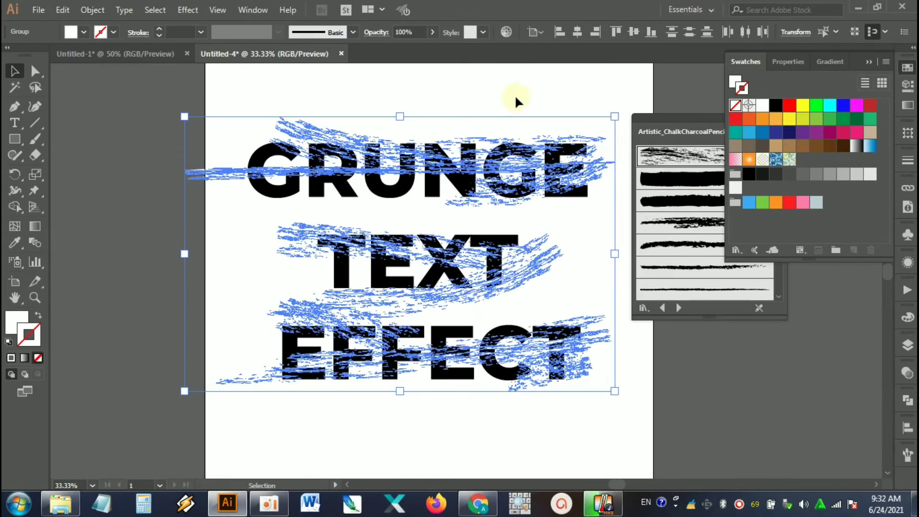
- Subtract the expanded strokes from the lettering with a Minus Front compound shape, expand the result and deselect it
{"action": "left_click_drag", "start_coordinate": [548, 81], "coordinate": [328, 398]}
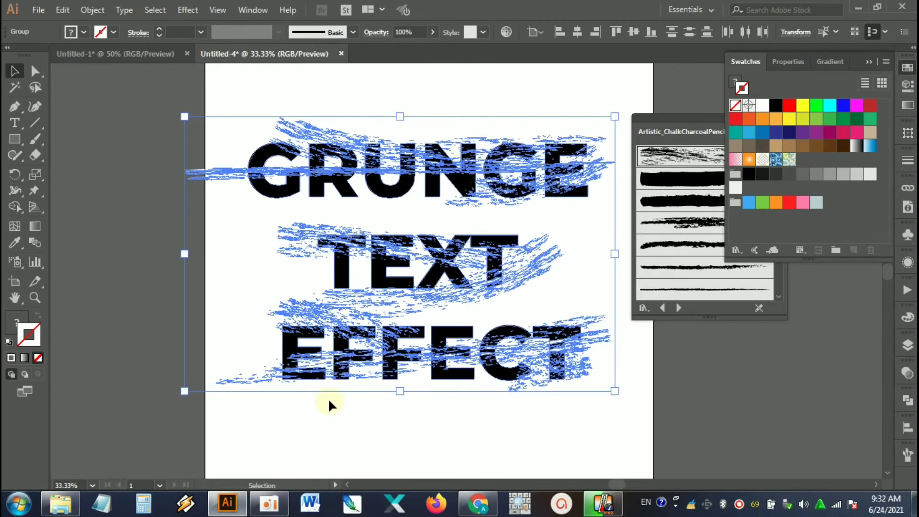
{"action": "left_click", "coordinate": [252, 9]}
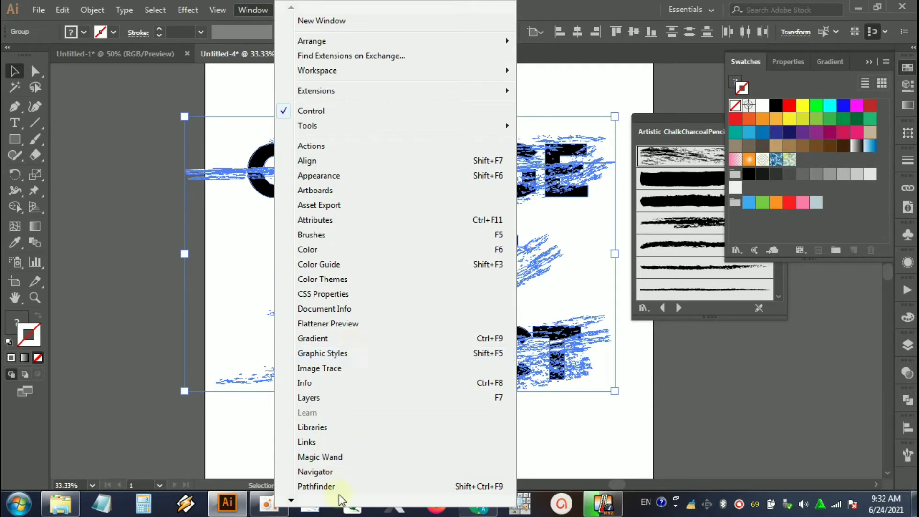
{"action": "left_click", "coordinate": [320, 486]}
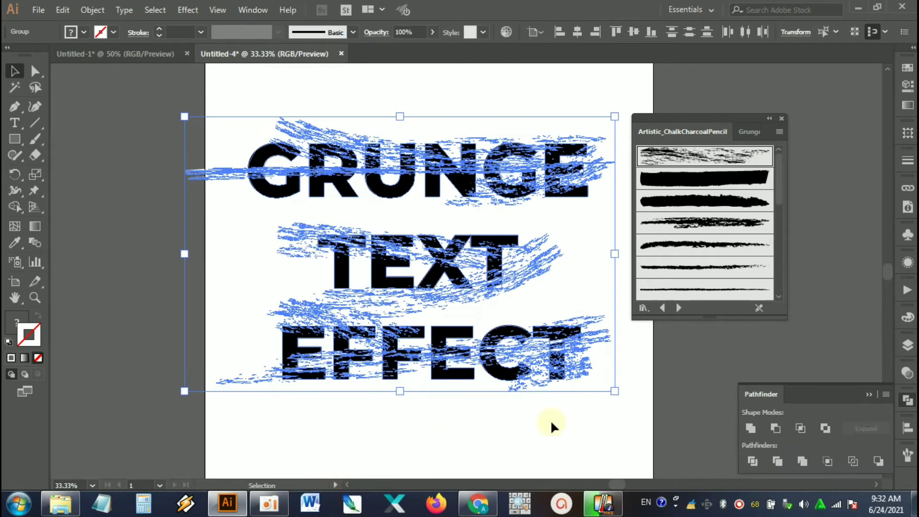
{"action": "left_click", "coordinate": [775, 428]}
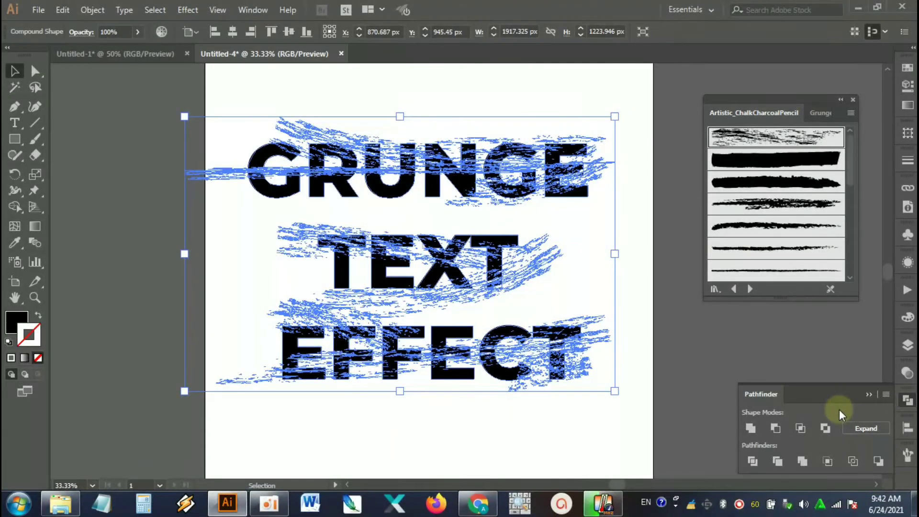
{"action": "left_click", "coordinate": [874, 426]}
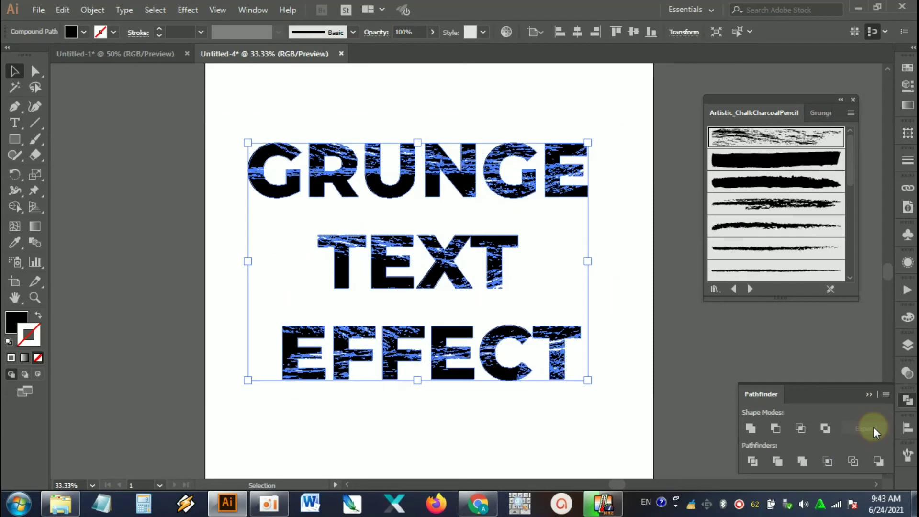
{"action": "left_click", "coordinate": [640, 304]}
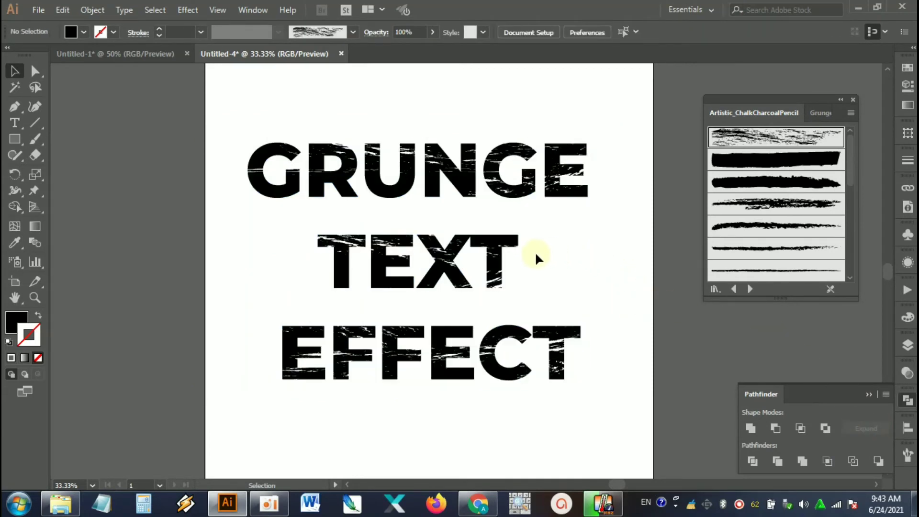
- Move the distressed GRUNGE TEXT EFFECT lettering off the artboard onto the empty grey canvas to its left
{"action": "scroll", "coordinate": [535, 254], "scroll_direction": "up", "scroll_amount": 5}
{"action": "scroll", "coordinate": [535, 254], "scroll_direction": "down", "scroll_amount": 3}
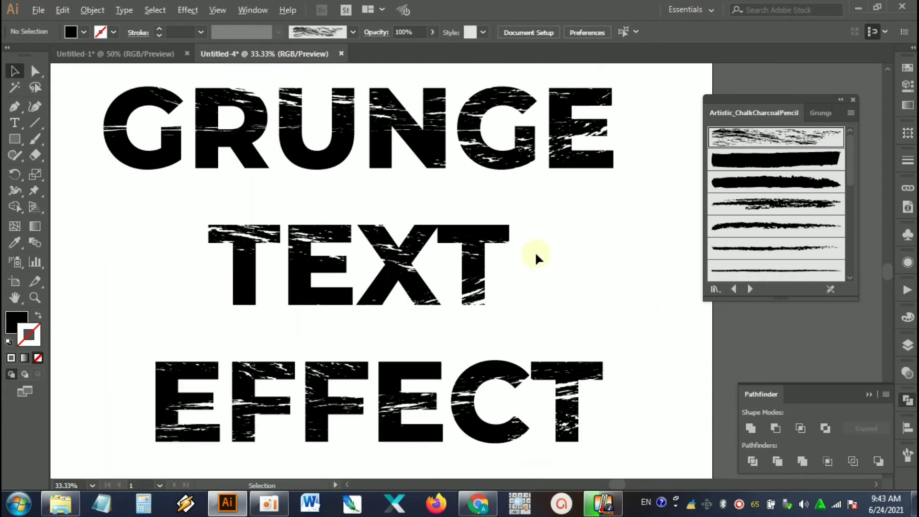
{"action": "scroll", "coordinate": [535, 251], "scroll_direction": "down", "scroll_amount": 1}
{"action": "left_click", "coordinate": [554, 259]}
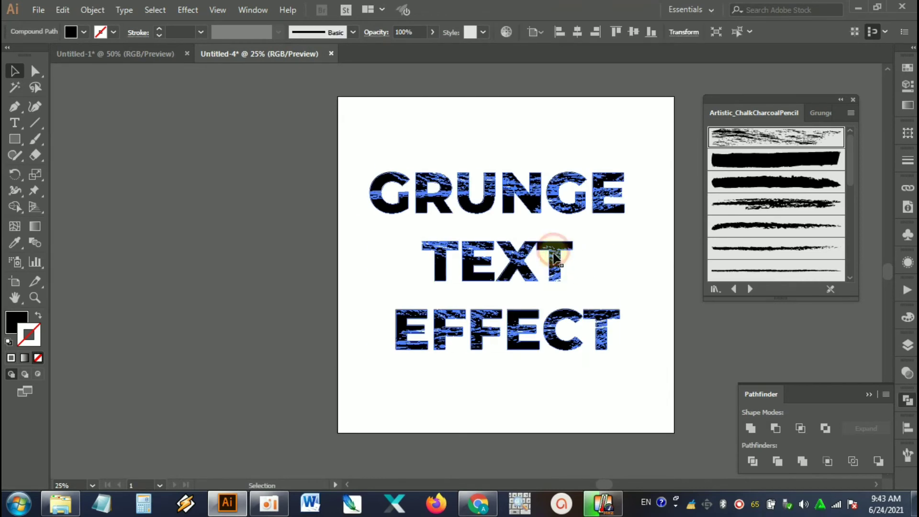
{"action": "left_click_drag", "start_coordinate": [554, 258], "coordinate": [192, 206]}
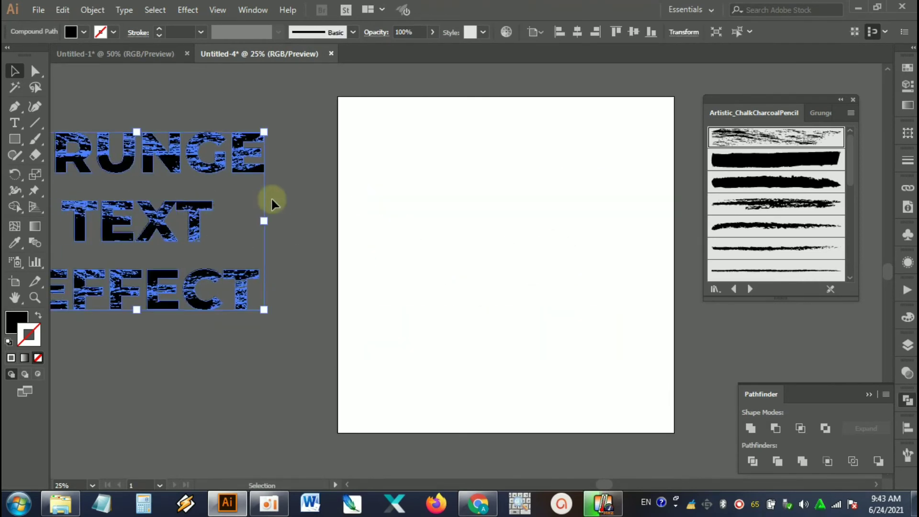
- Give the distressed lettering a white fill and no stroke, and deselect it
{"action": "left_click", "coordinate": [907, 68]}
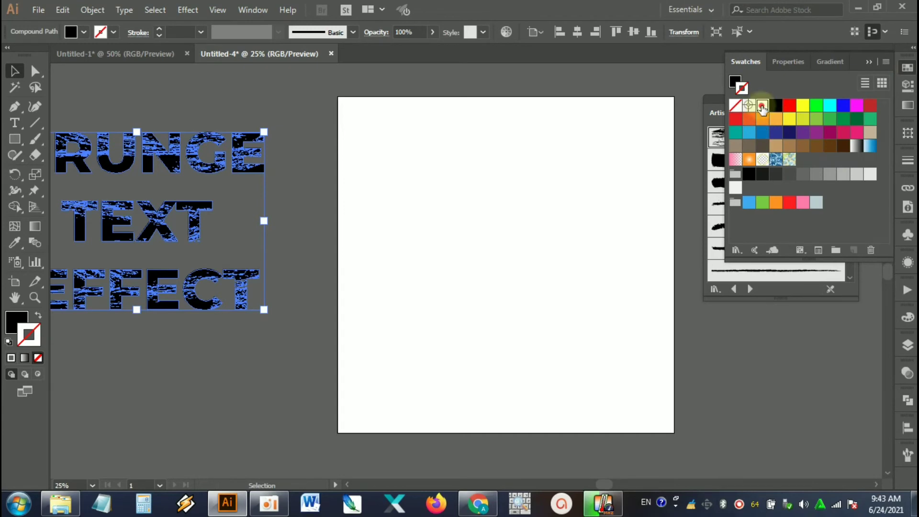
{"action": "left_click", "coordinate": [762, 106]}
{"action": "left_click", "coordinate": [534, 191]}
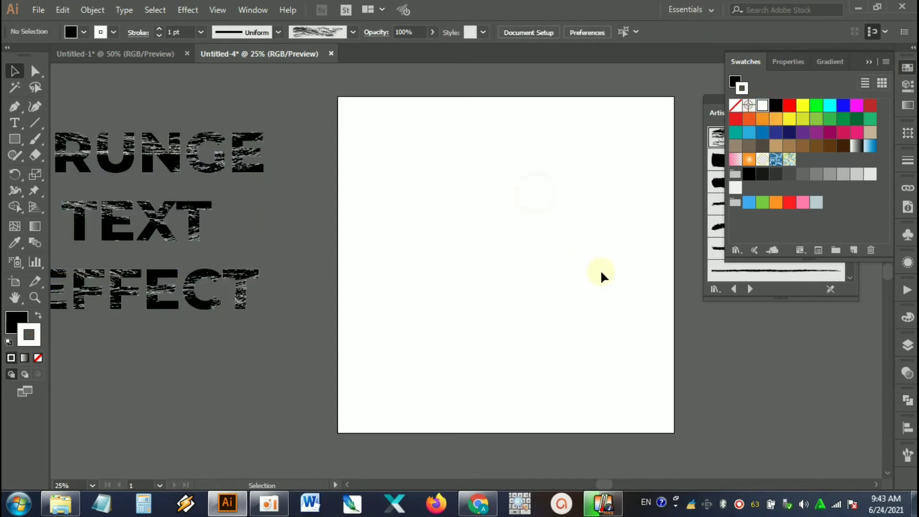
{"action": "left_click", "coordinate": [174, 304]}
{"action": "left_click", "coordinate": [39, 316]}
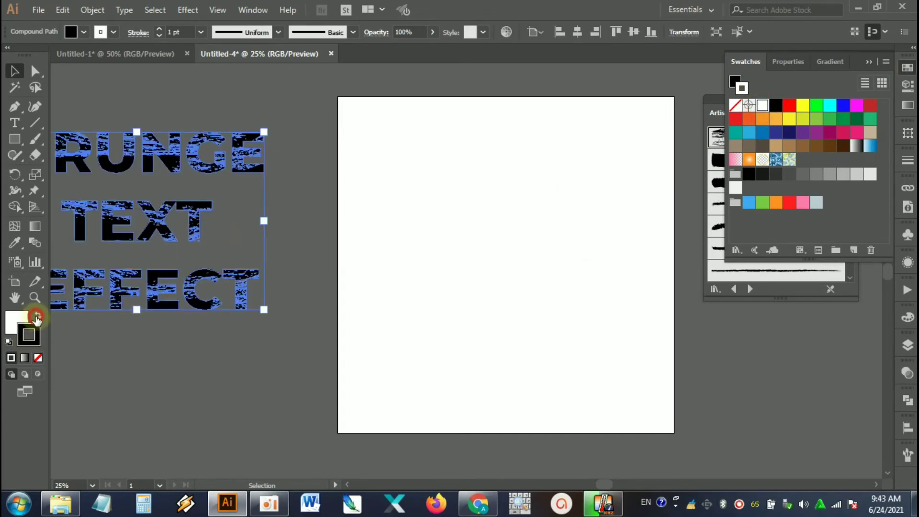
{"action": "left_click", "coordinate": [38, 358]}
{"action": "left_click", "coordinate": [12, 319]}
{"action": "left_click", "coordinate": [135, 317]}
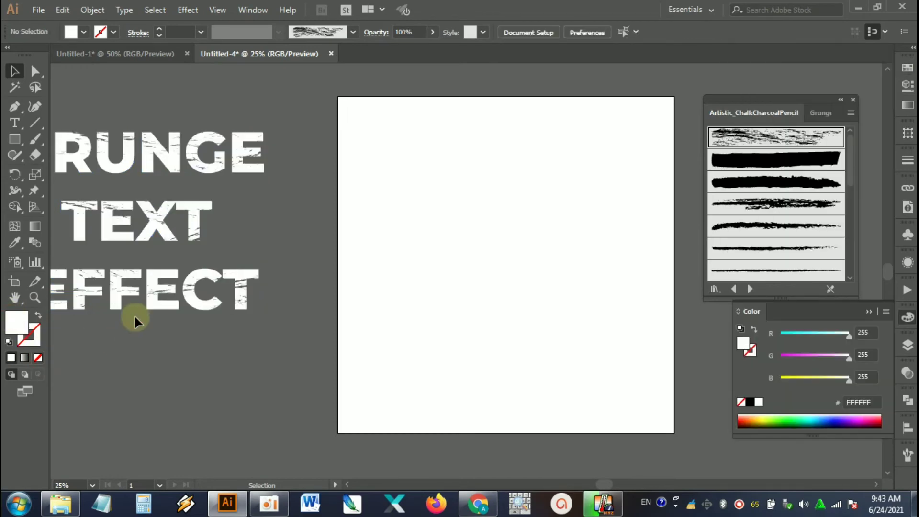
- Create a 2000 x 2000 px rectangle from the artboard's upper-left corner so that it covers the whole artboard
{"action": "left_click", "coordinate": [173, 289]}
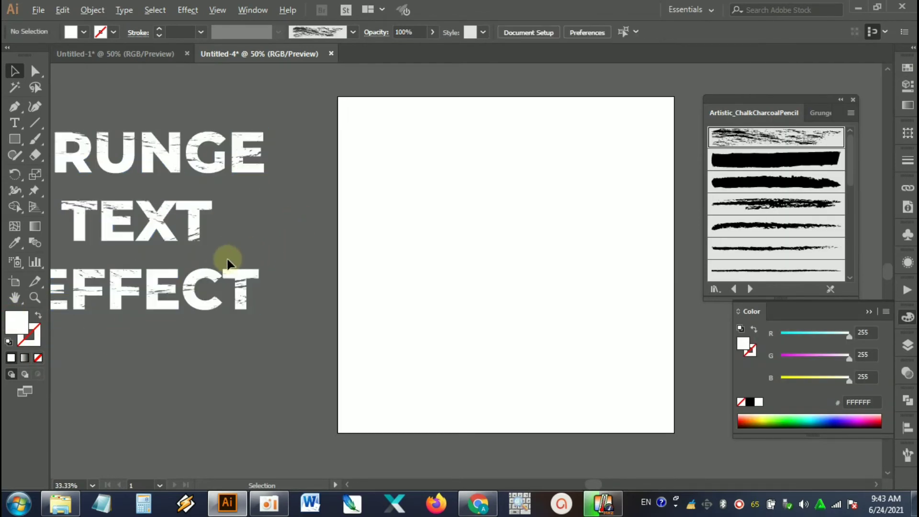
{"action": "scroll", "coordinate": [226, 256], "scroll_direction": "up", "scroll_amount": 3}
{"action": "scroll", "coordinate": [232, 262], "scroll_direction": "down", "scroll_amount": 1}
{"action": "scroll", "coordinate": [232, 262], "scroll_direction": "down", "scroll_amount": 1}
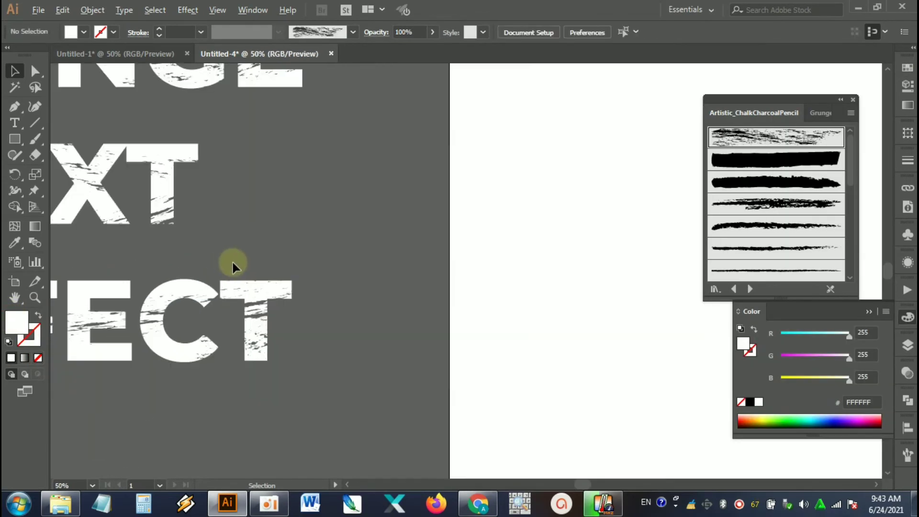
{"action": "scroll", "coordinate": [233, 262], "scroll_direction": "down", "scroll_amount": 2}
{"action": "left_click_drag", "start_coordinate": [385, 279], "coordinate": [327, 312]}
{"action": "left_click", "coordinate": [362, 169]}
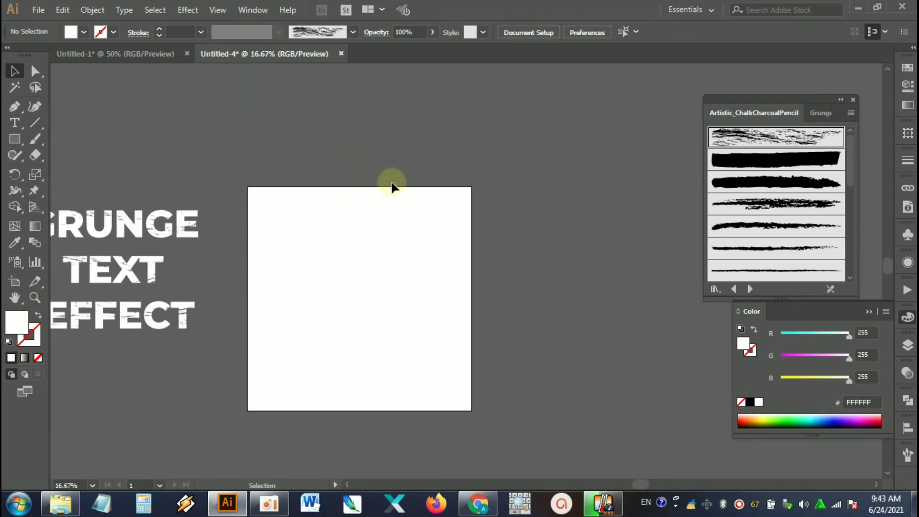
{"action": "key", "text": "m"}
{"action": "left_click", "coordinate": [249, 185]}
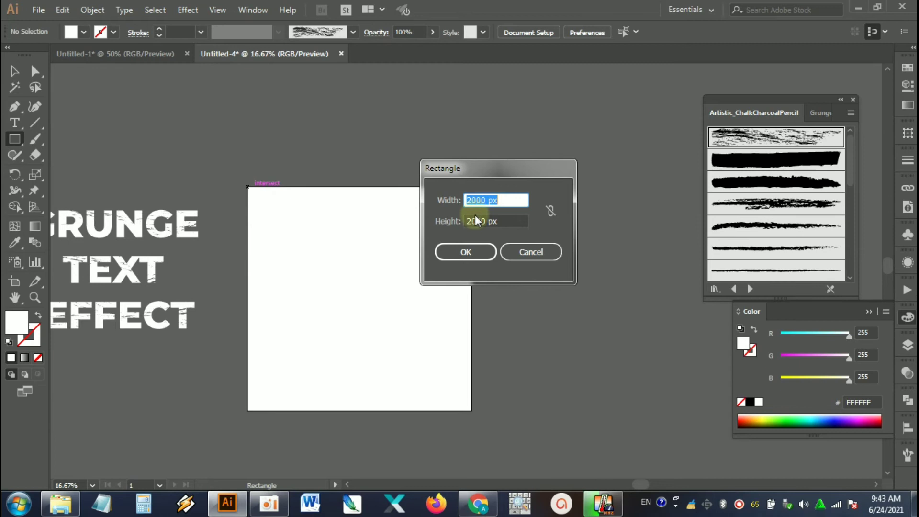
{"action": "left_click", "coordinate": [466, 251]}
- Fill the square with black, send it to the back and deselect it
{"action": "left_click", "coordinate": [907, 68]}
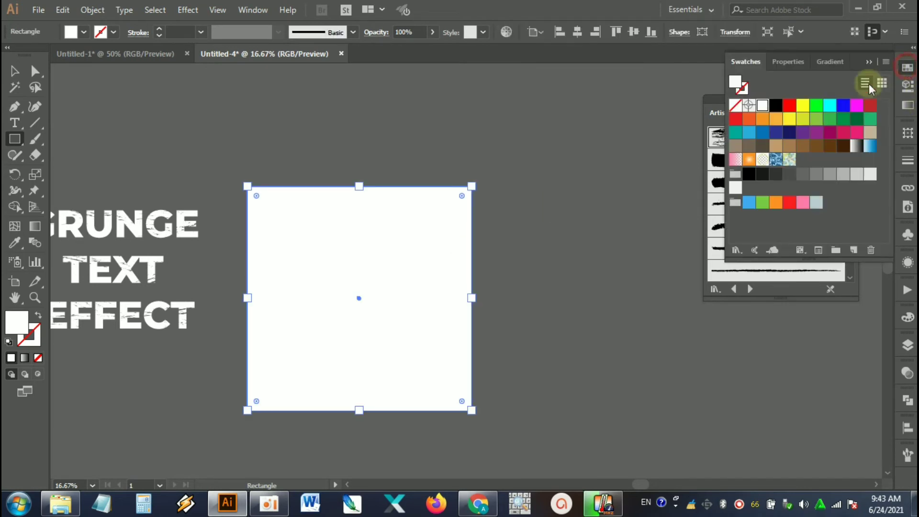
{"action": "left_click", "coordinate": [775, 105]}
{"action": "left_click", "coordinate": [14, 71]}
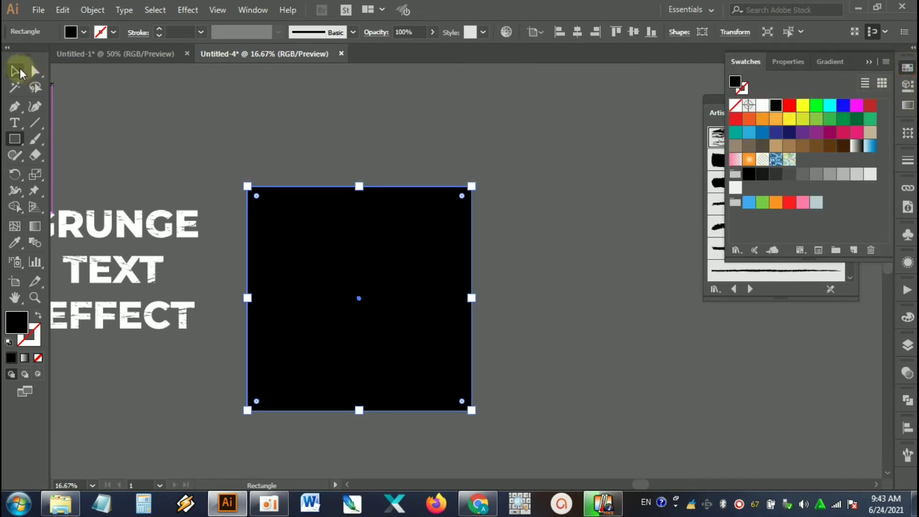
{"action": "right_click", "coordinate": [352, 242]}
{"action": "mouse_move", "coordinate": [469, 421]}
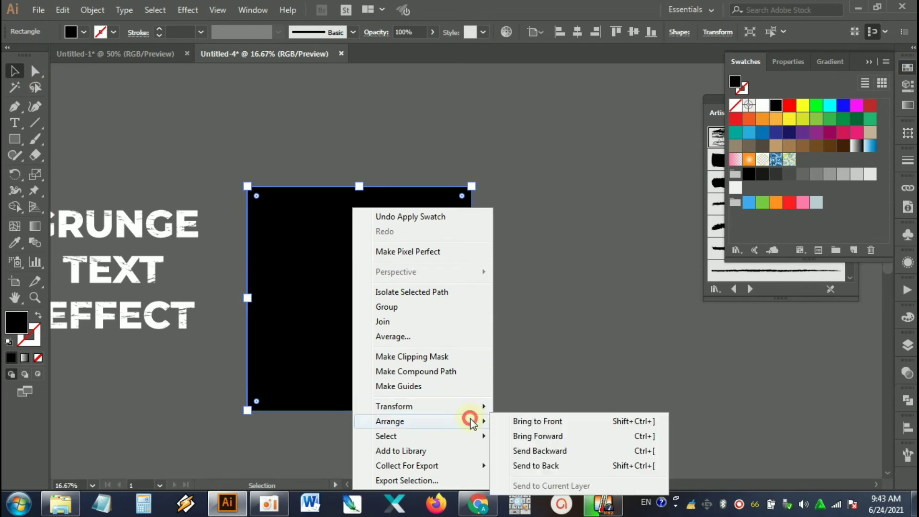
{"action": "left_click", "coordinate": [535, 464]}
{"action": "left_click", "coordinate": [553, 359]}
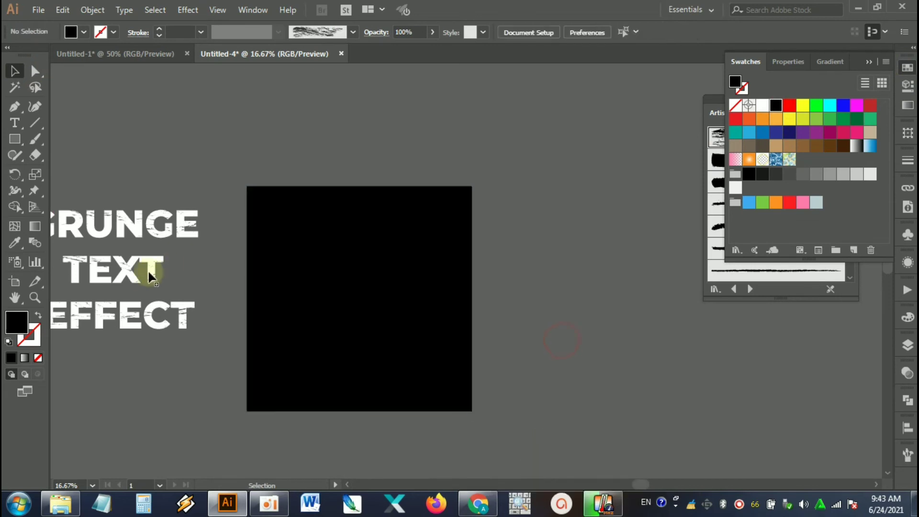
- Move the white lettering onto the black square and centre it horizontally and vertically on the artboard
{"action": "left_click_drag", "start_coordinate": [132, 265], "coordinate": [378, 293]}
{"action": "left_click", "coordinate": [577, 32]}
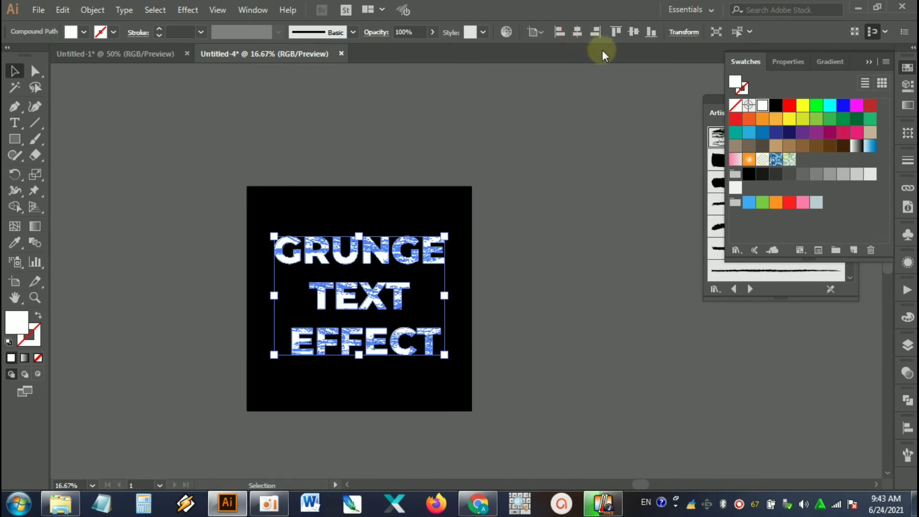
{"action": "left_click", "coordinate": [635, 33]}
{"action": "left_click", "coordinate": [569, 230]}
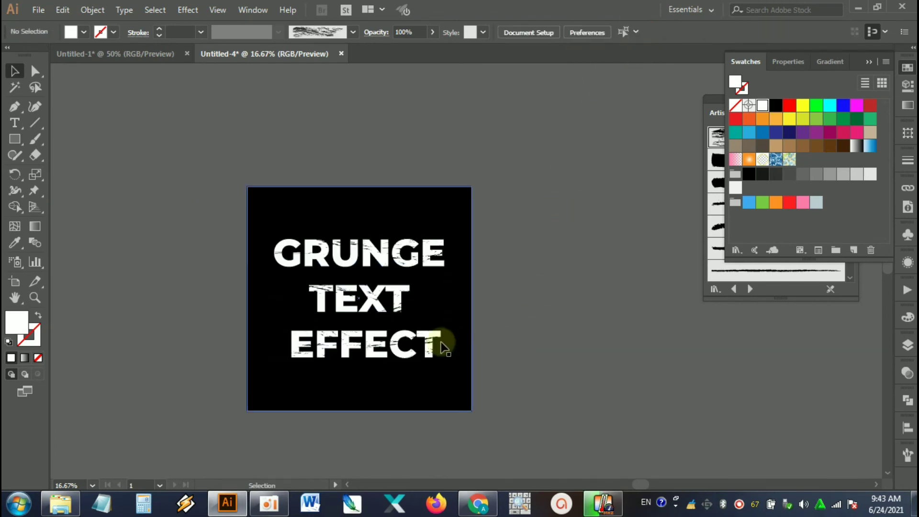
- Examine the scratched edges of the white lettering on the black background up close and as a whole
{"action": "scroll", "coordinate": [441, 342], "scroll_direction": "up", "scroll_amount": 2}
{"action": "left_click_drag", "start_coordinate": [477, 323], "coordinate": [599, 324]}
{"action": "scroll", "coordinate": [573, 342], "scroll_direction": "up", "scroll_amount": 1}
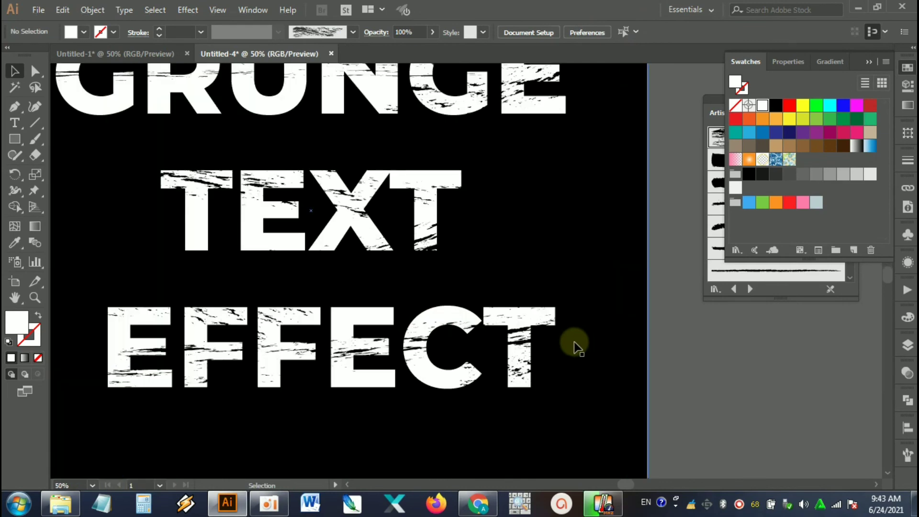
{"action": "scroll", "coordinate": [530, 296], "scroll_direction": "down", "scroll_amount": 1}
{"action": "left_click_drag", "start_coordinate": [530, 272], "coordinate": [538, 302]}
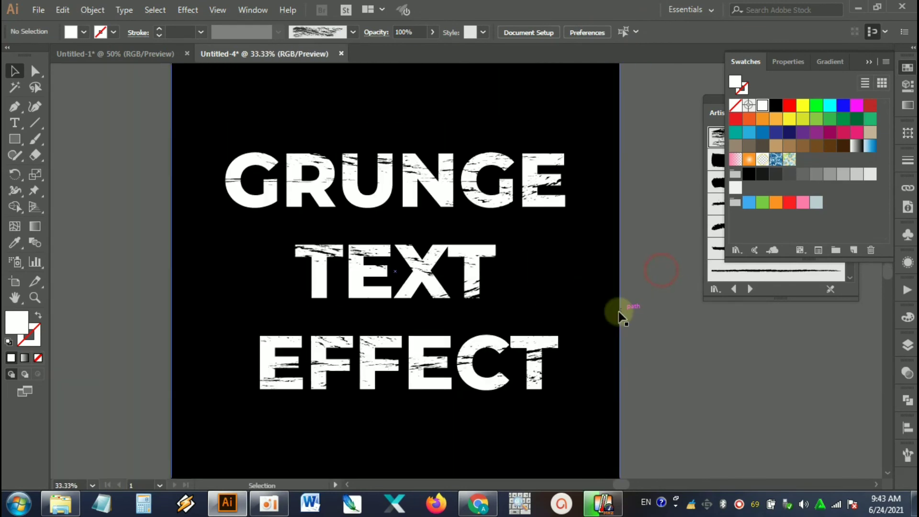
{"action": "scroll", "coordinate": [566, 334], "scroll_direction": "up", "scroll_amount": 2}
{"action": "scroll", "coordinate": [566, 352], "scroll_direction": "down", "scroll_amount": 2}
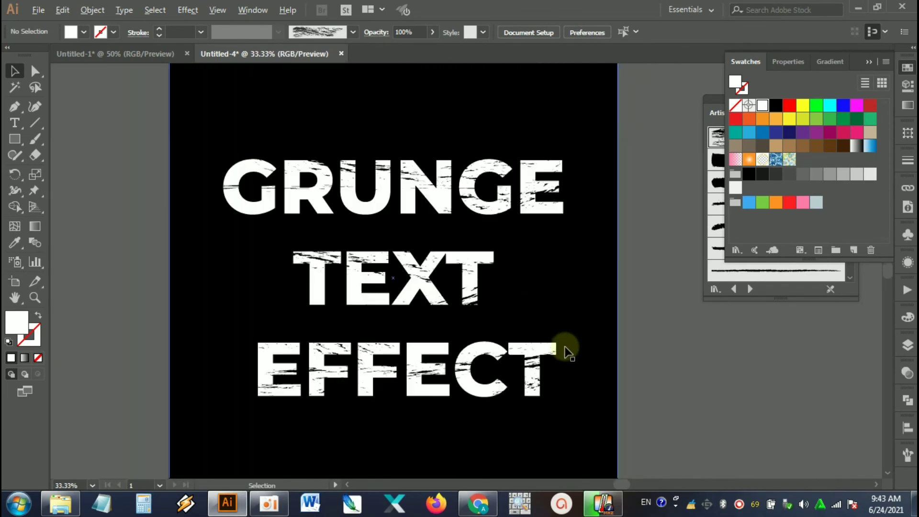
{"action": "scroll", "coordinate": [566, 352], "scroll_direction": "down", "scroll_amount": 1}
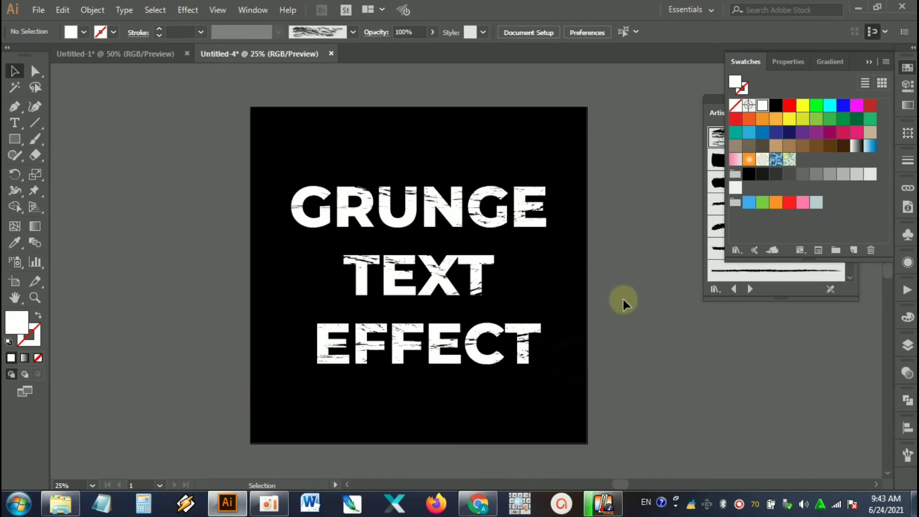